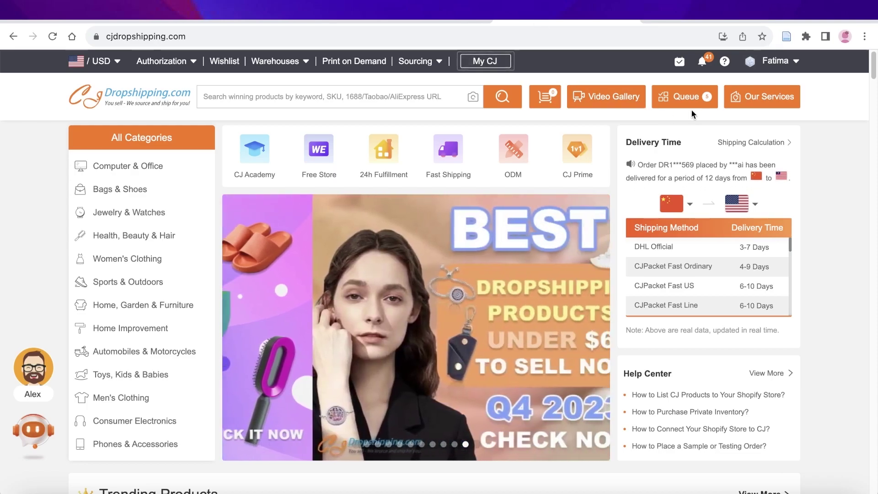
Switch over to the Shopify store admin and look over its home page
scroll(536, 140, down, 10)
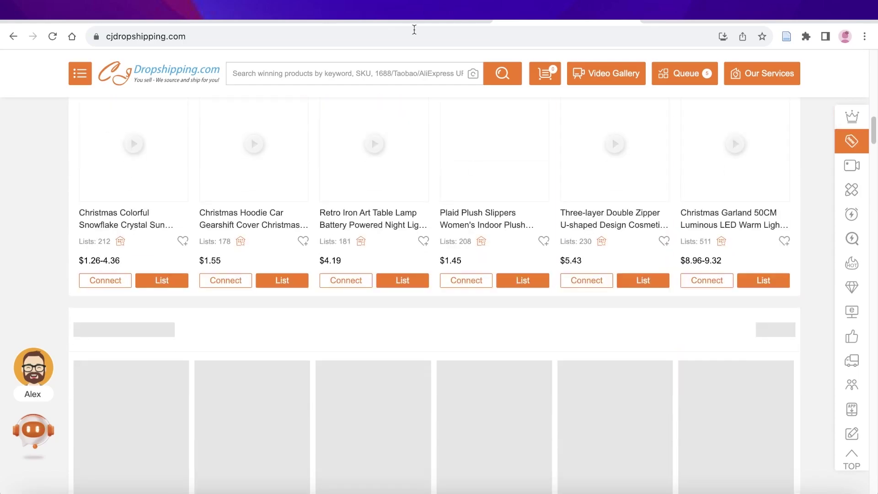
click(414, 19)
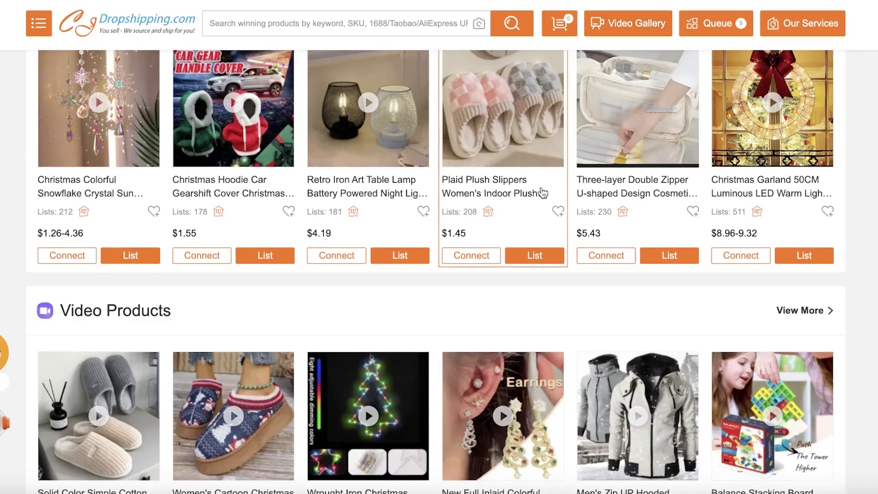
scroll(543, 193, up, 8)
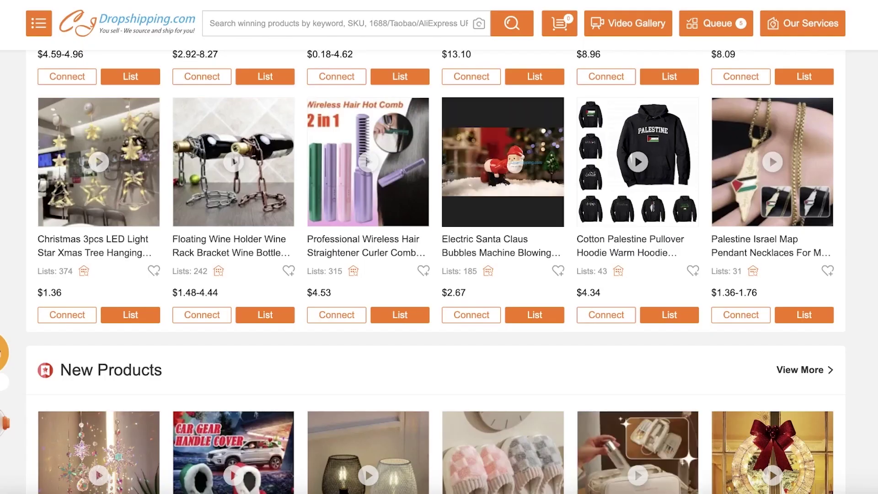
scroll(855, 75, up, 10)
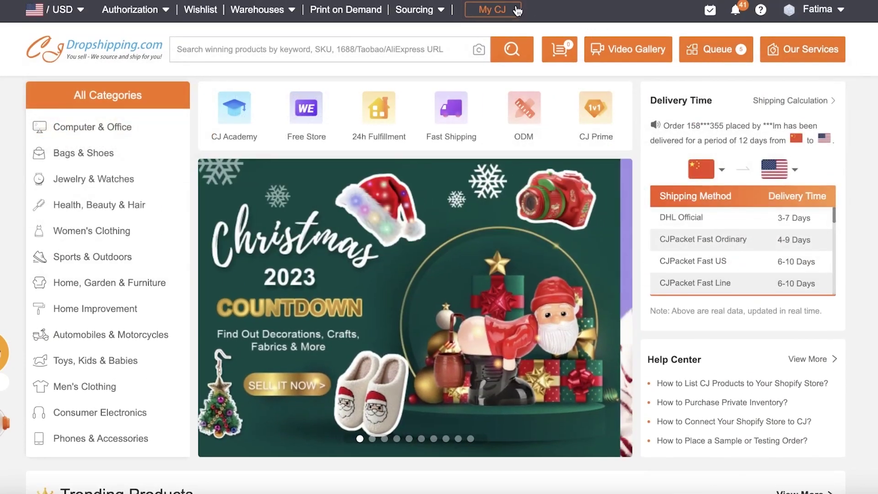
Open CJdropshipping's Shopify authorization page under My CJ > Store Authorization
click(515, 10)
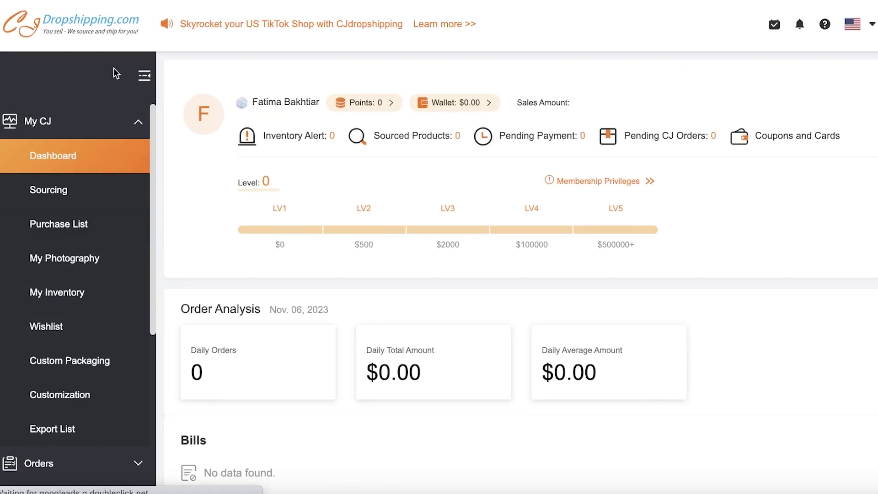
click(135, 124)
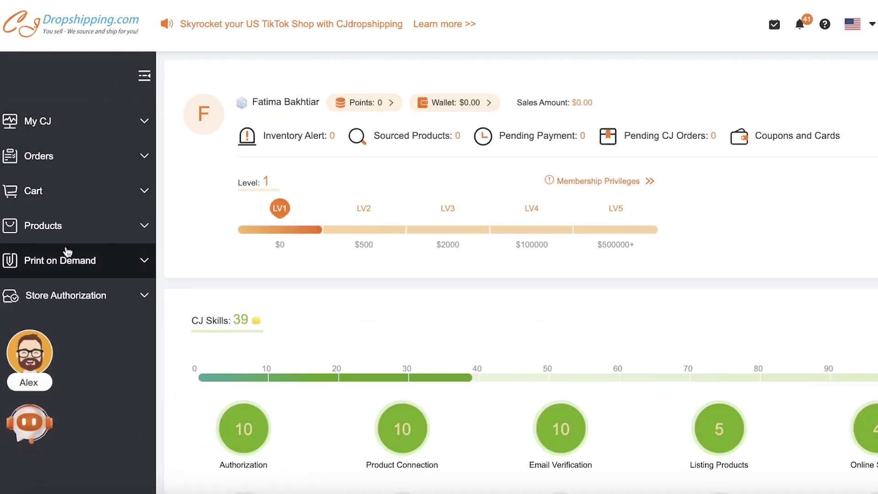
click(93, 274)
click(96, 279)
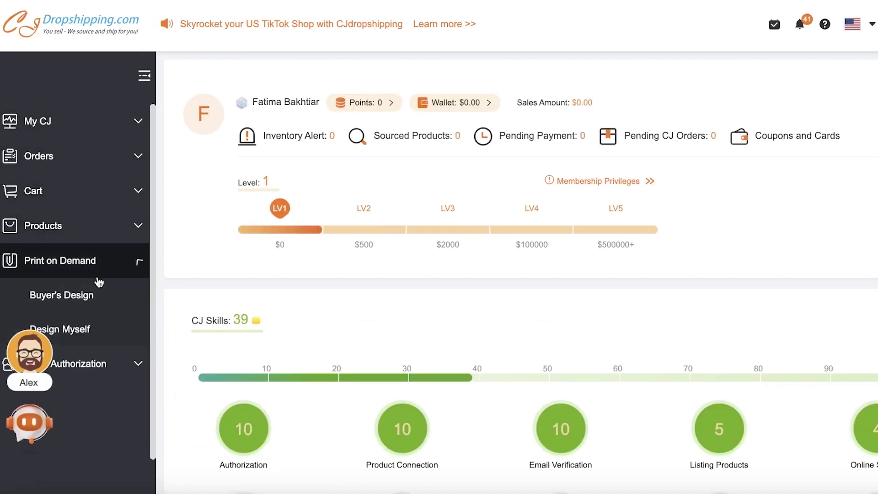
click(98, 309)
scroll(98, 310, down, 4)
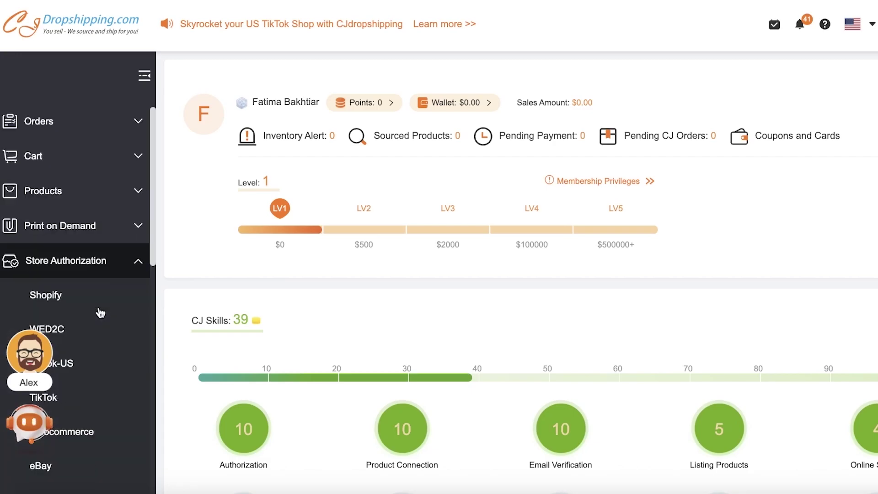
click(43, 168)
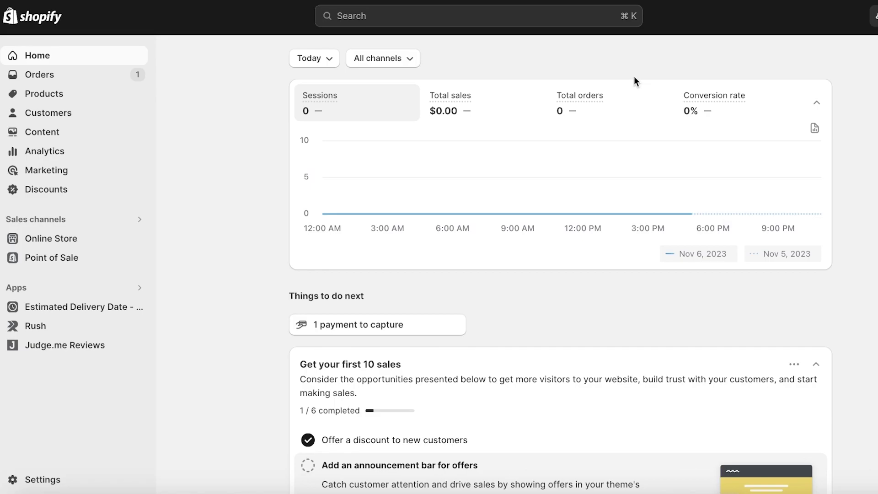
Go to Settings > Apps and sales channels and open the Shopify App Store
click(88, 480)
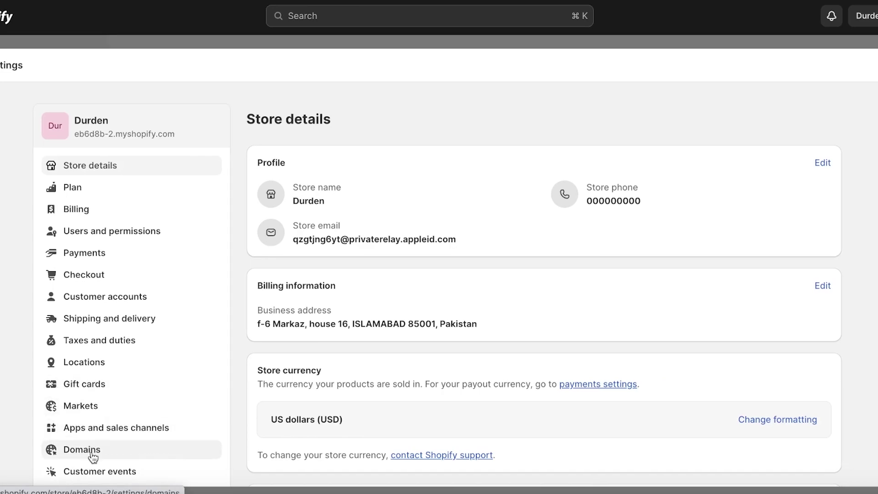
click(83, 436)
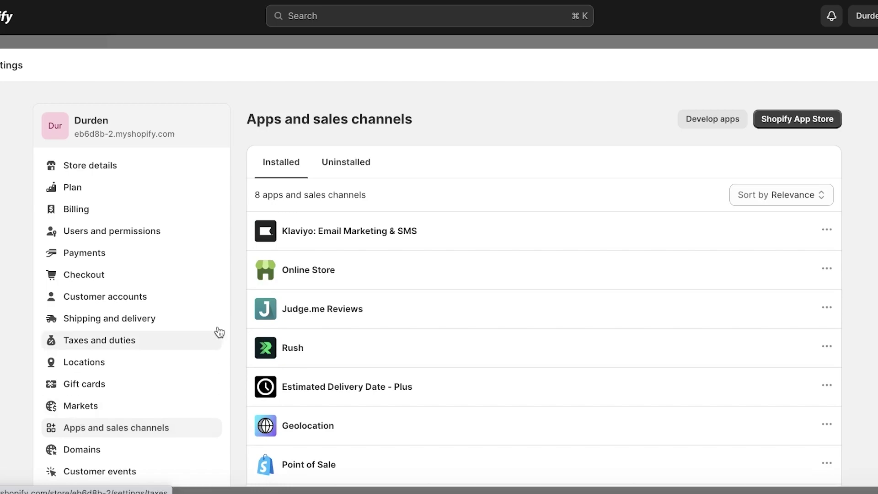
click(809, 127)
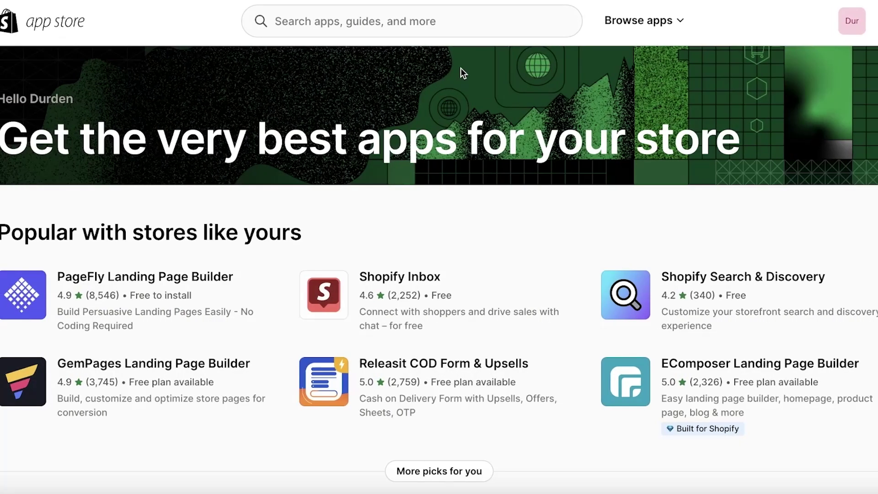
Search the App Store for 'cjdropshipping' and open the CJdropshipping: Much Faster listing
click(427, 33)
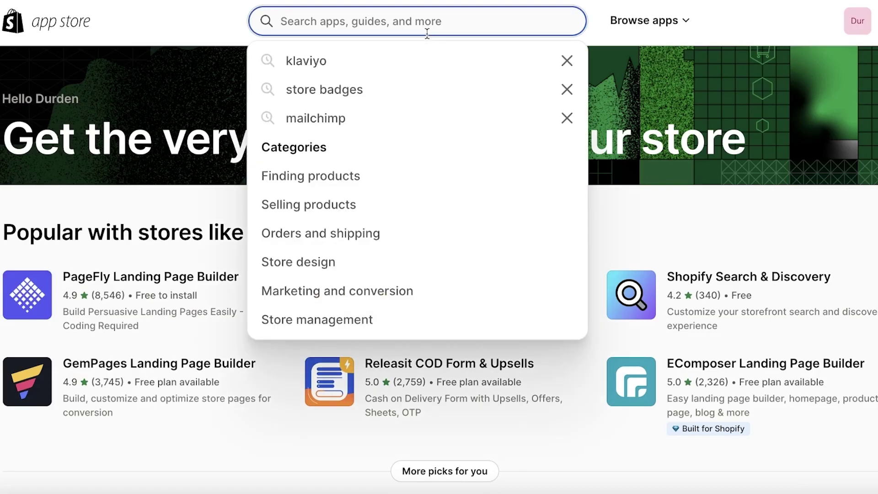
text(cj)
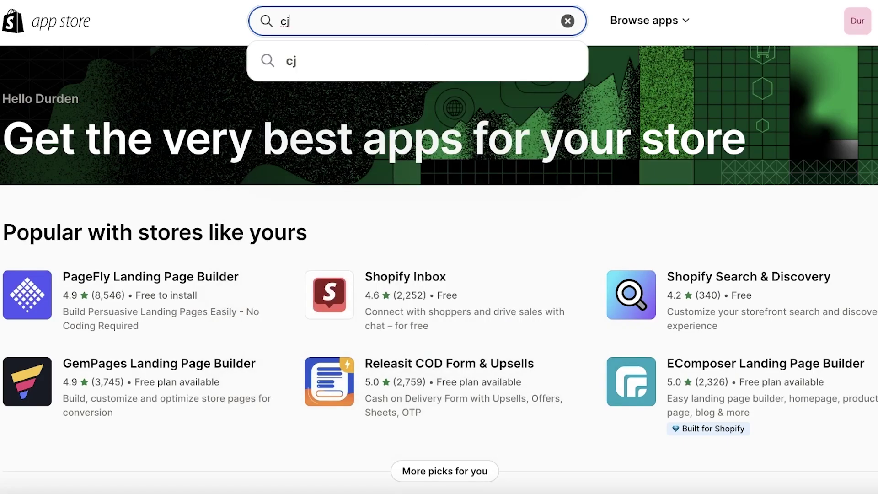
text(drops)
key(BackSpace)
text(dropshi)
click(443, 62)
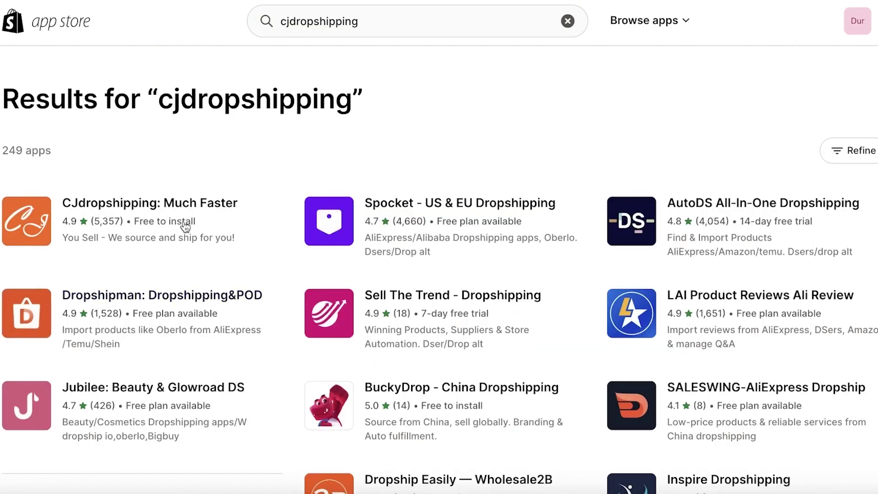
click(41, 215)
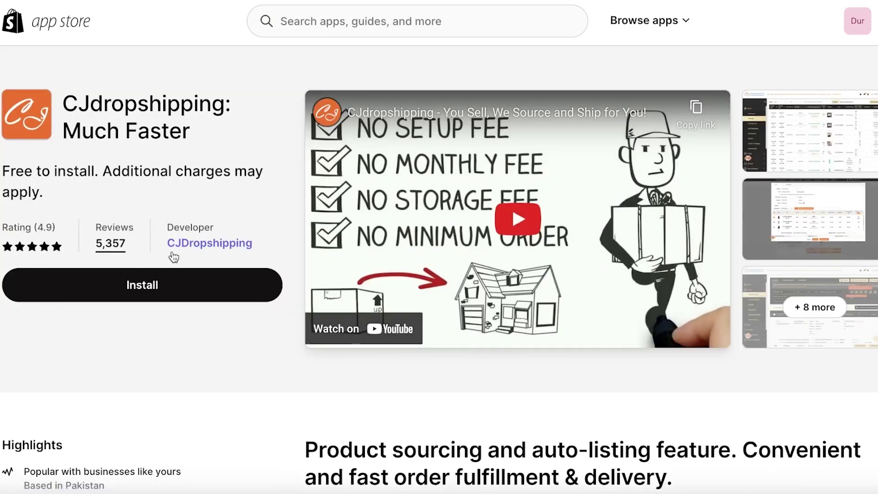
Install CJdropshipping: Much Faster and confirm the install on the permissions screen
click(181, 284)
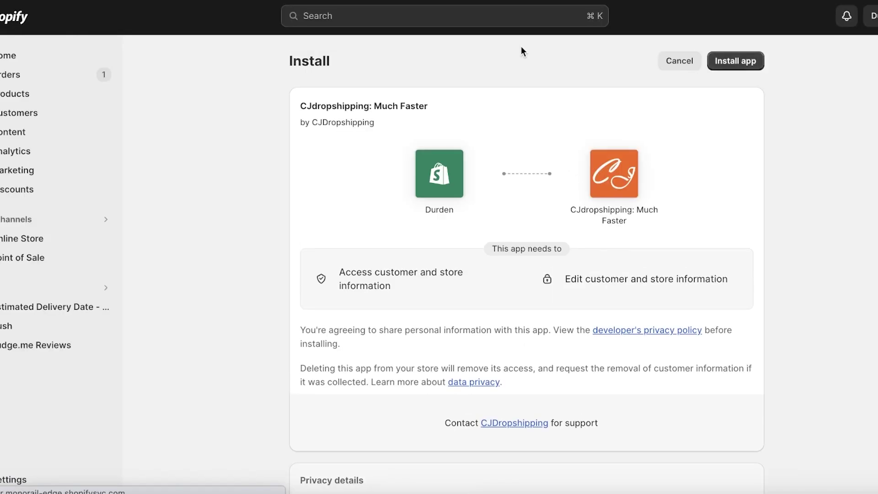
click(731, 62)
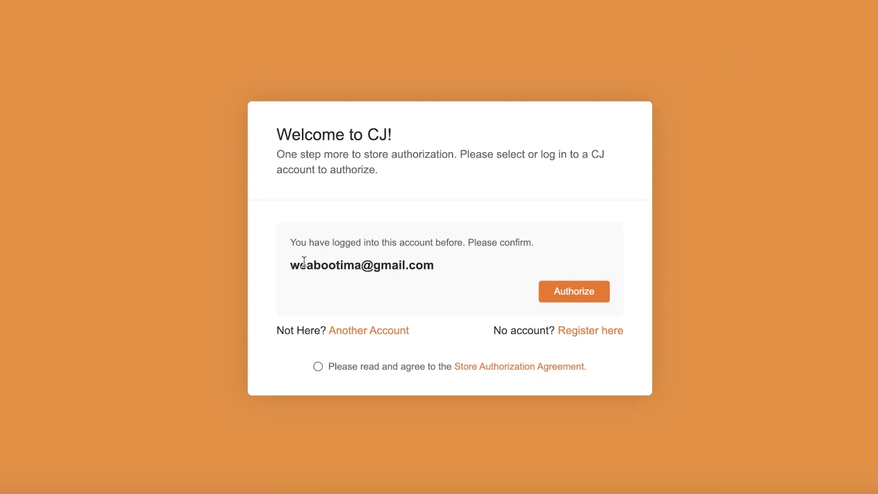
Accept the Store Authorization Agreement and authorize the store to the existing CJ account
drag(402, 235, 530, 239)
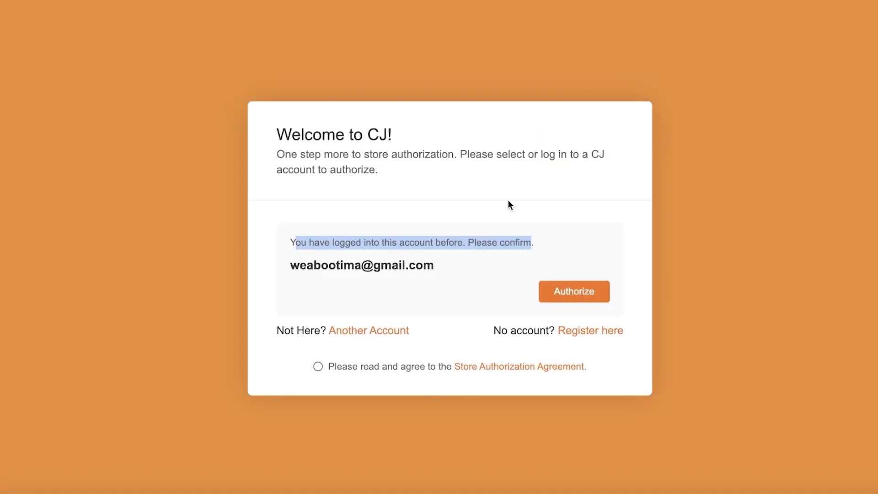
click(317, 371)
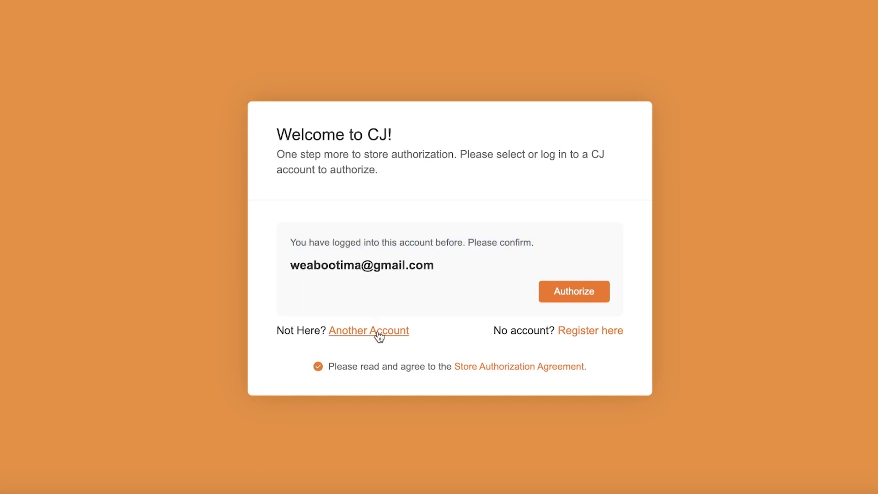
click(568, 301)
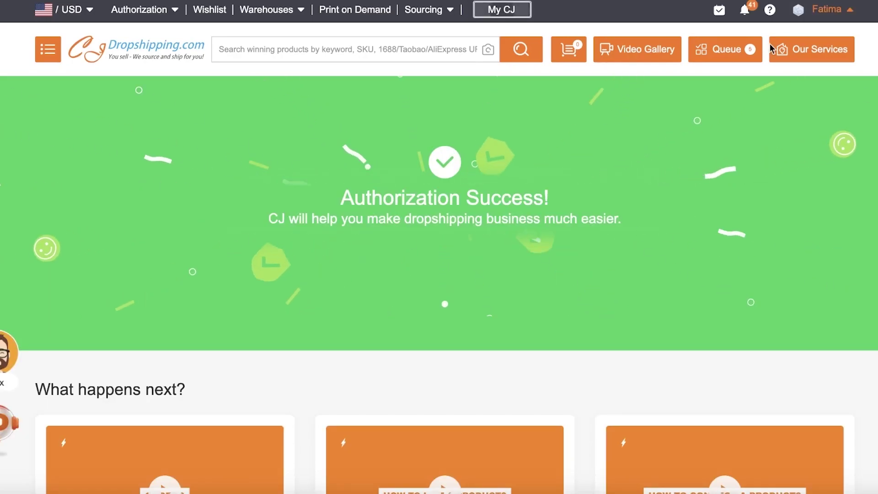
Verify the Shopify store list shows the store Authorized and Activated, then go home
click(502, 10)
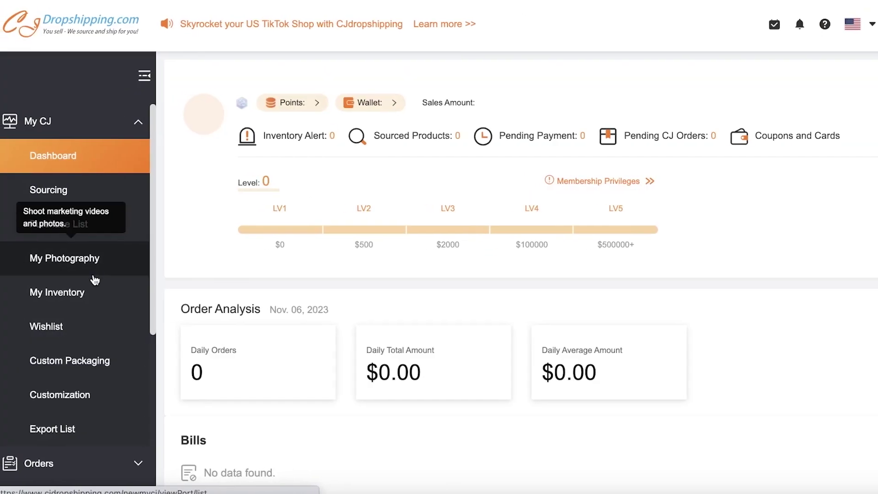
scroll(96, 298, down, 3)
scroll(91, 356, down, 2)
click(92, 368)
scroll(92, 372, down, 4)
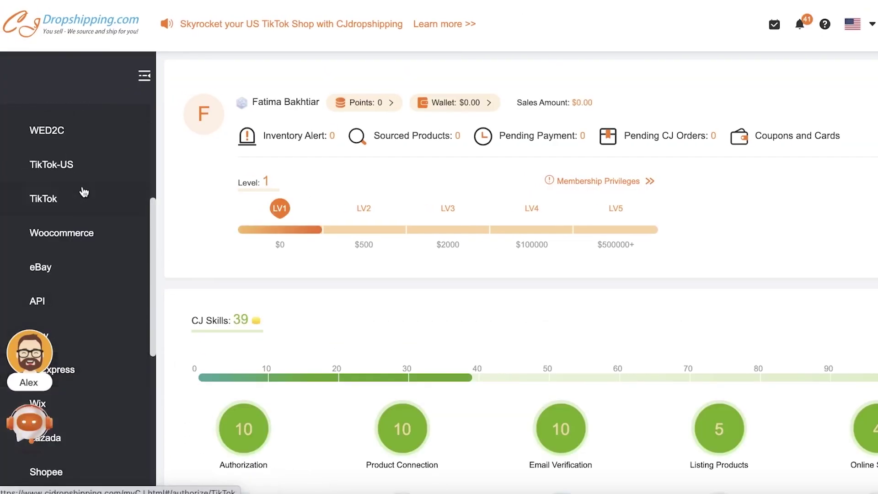
scroll(67, 173, up, 3)
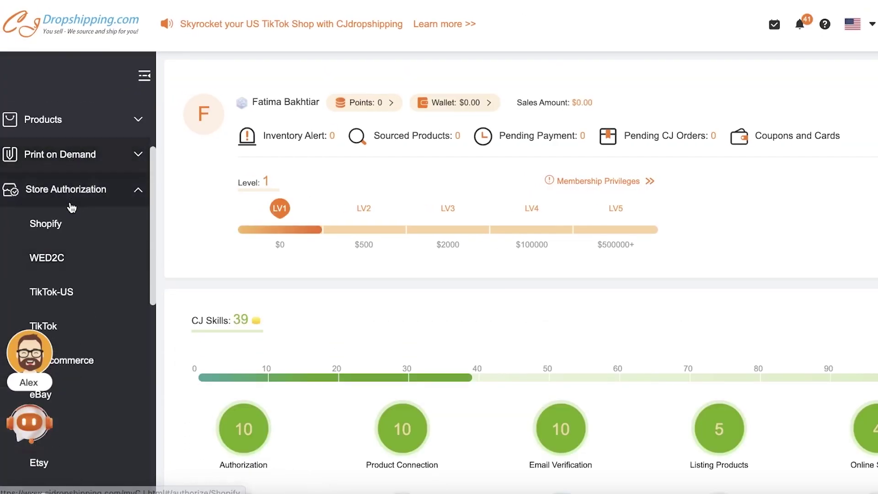
click(74, 228)
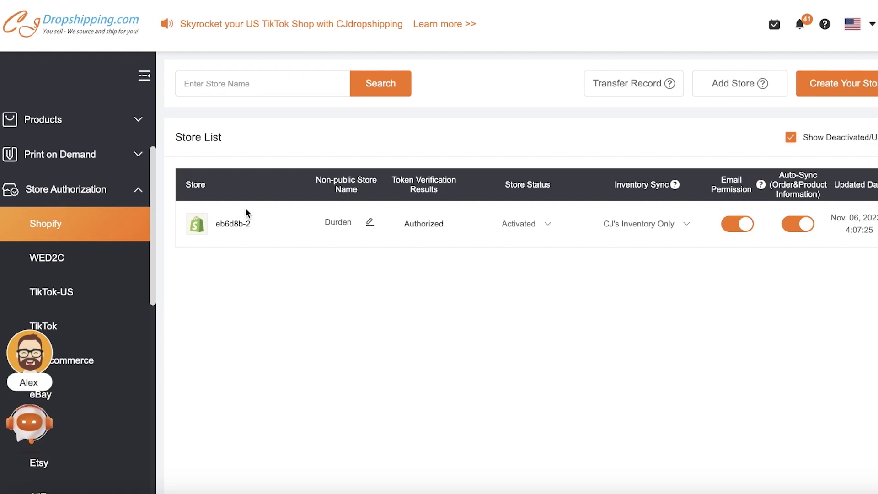
scroll(69, 220, up, 3)
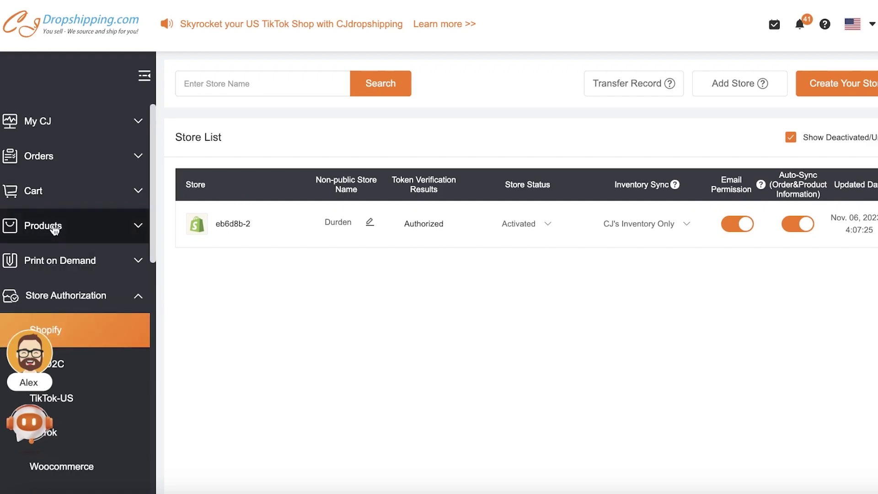
click(68, 21)
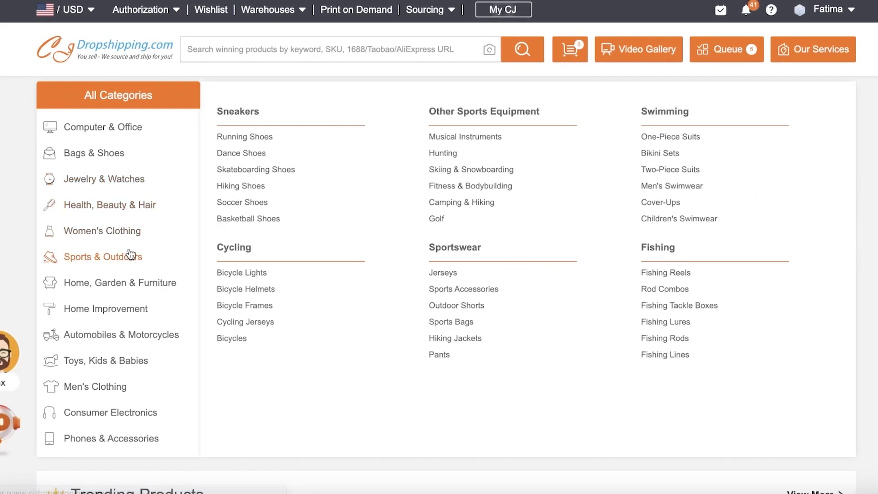
Browse Women's Outerwear & Jackets and open the $12.44 Plaid Plush Jacket Coat page
scroll(131, 255, down, 10)
scroll(123, 218, up, 7)
scroll(102, 166, up, 3)
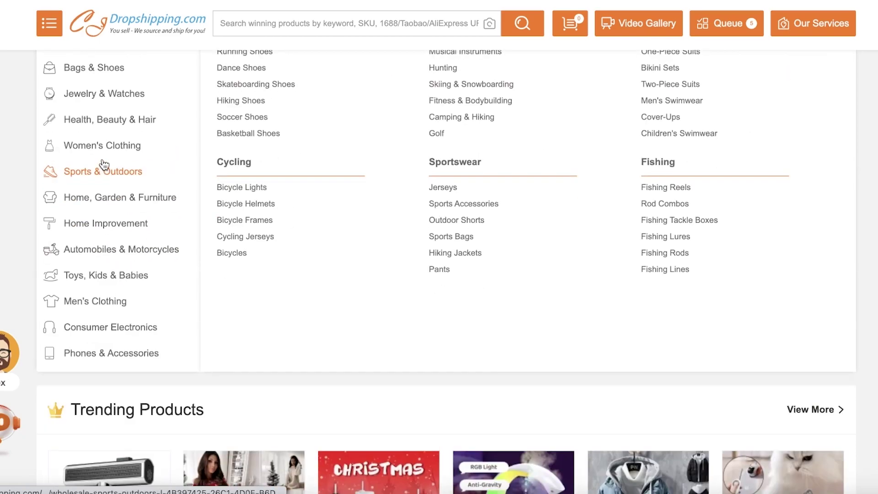
click(264, 197)
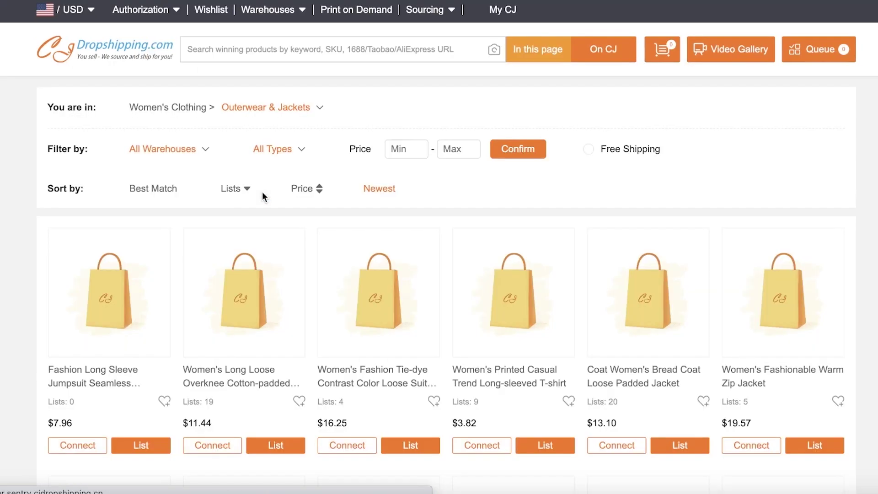
scroll(549, 183, down, 3)
mouse_move(822, 183)
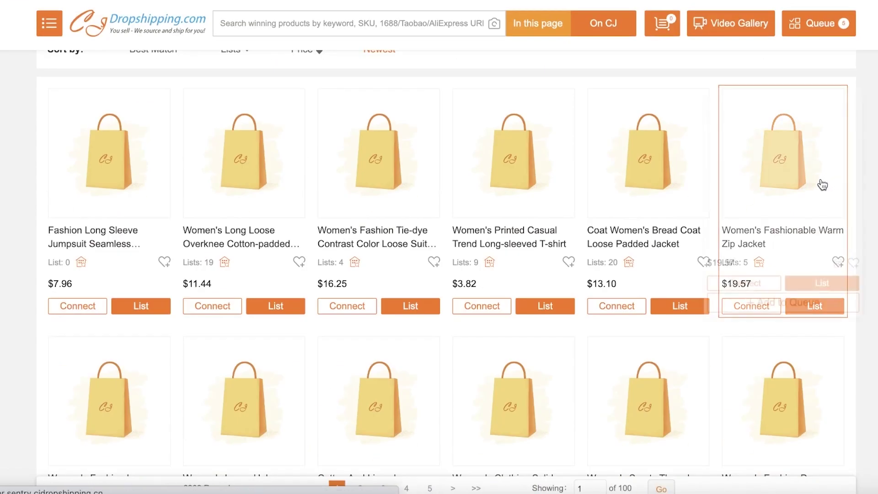
scroll(839, 179, down, 5)
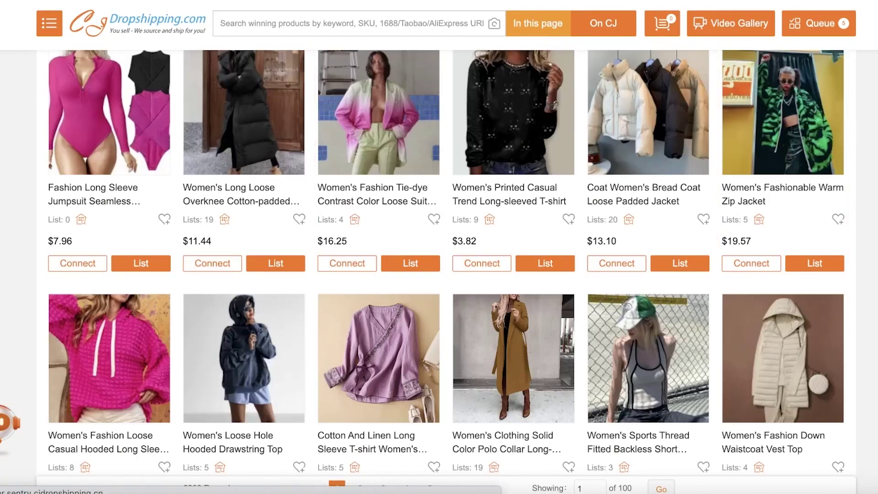
scroll(777, 137, down, 4)
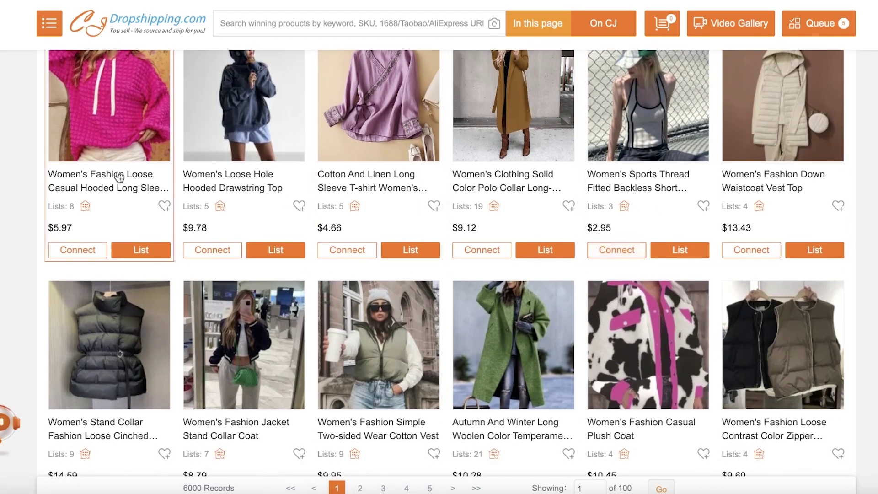
scroll(526, 228, down, 5)
mouse_move(535, 212)
scroll(535, 212, down, 15)
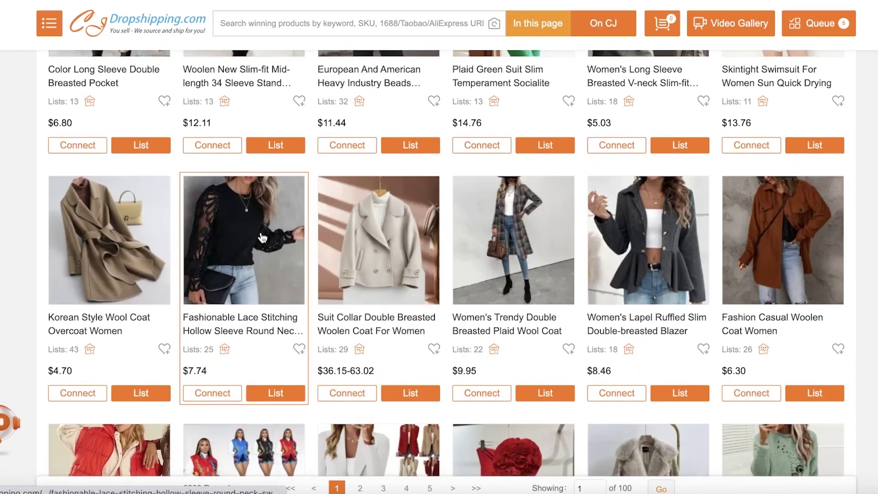
scroll(539, 194, down, 7)
click(526, 210)
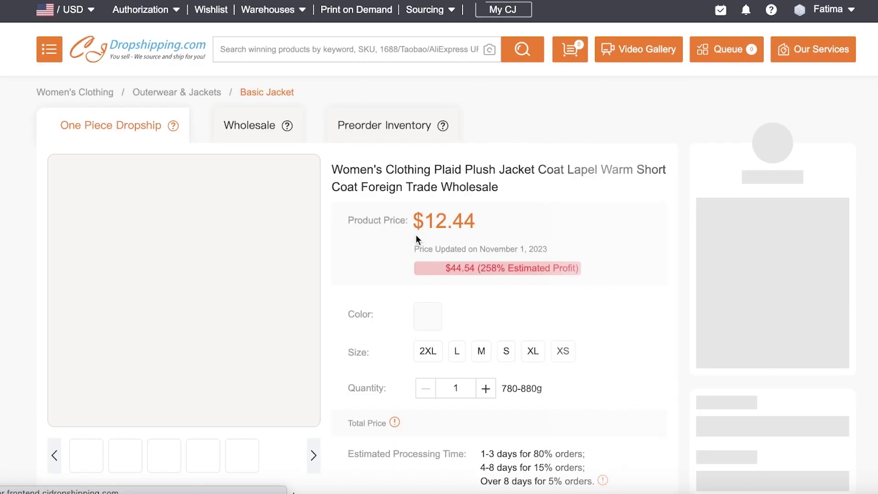
Dismiss the plaid jacket's listing form and add the jacket to the Queue instead
scroll(416, 235, down, 3)
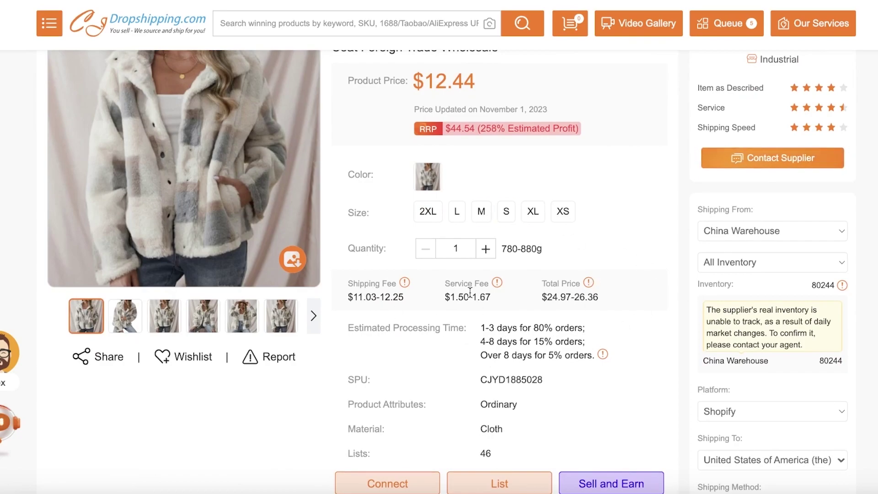
scroll(582, 292, down, 3)
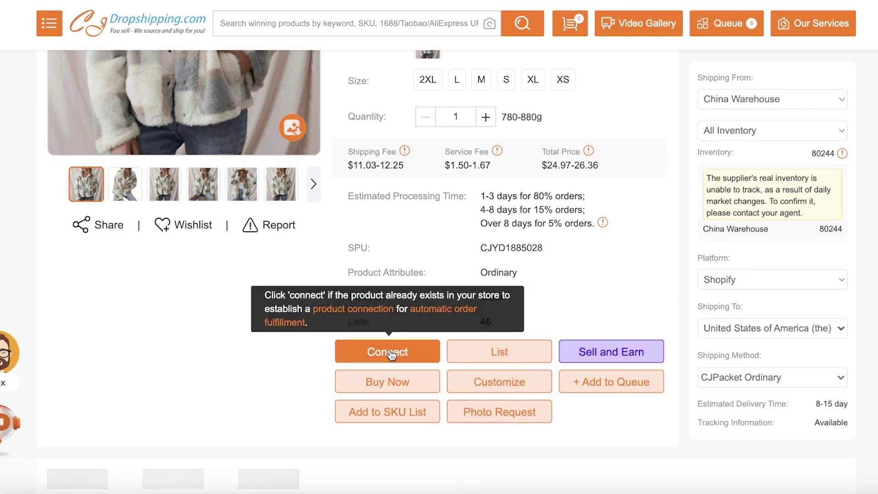
click(492, 351)
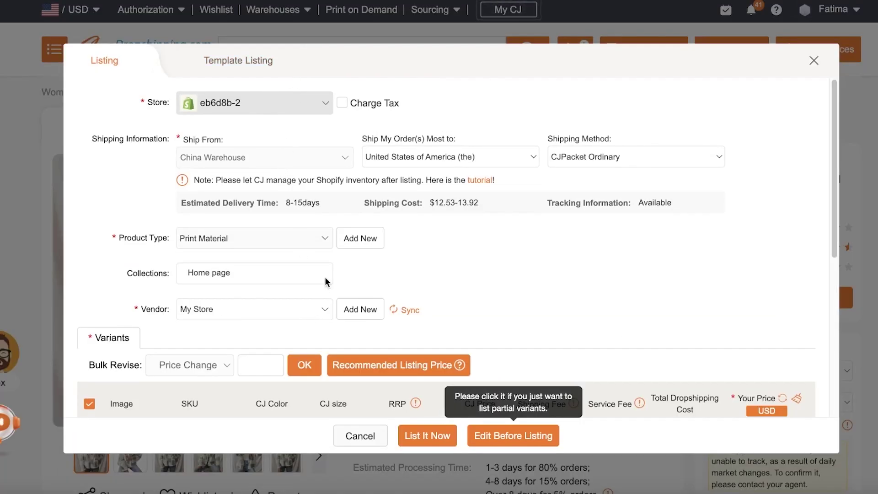
click(814, 60)
mouse_move(813, 57)
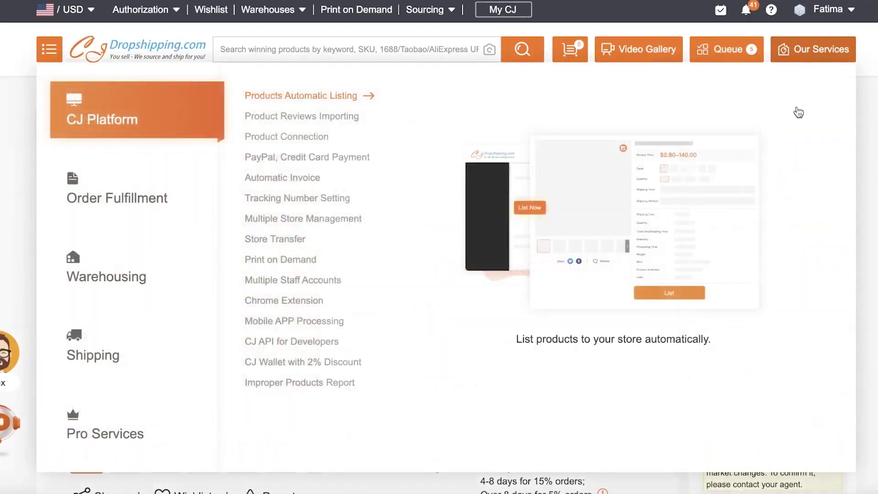
scroll(630, 391, down, 7)
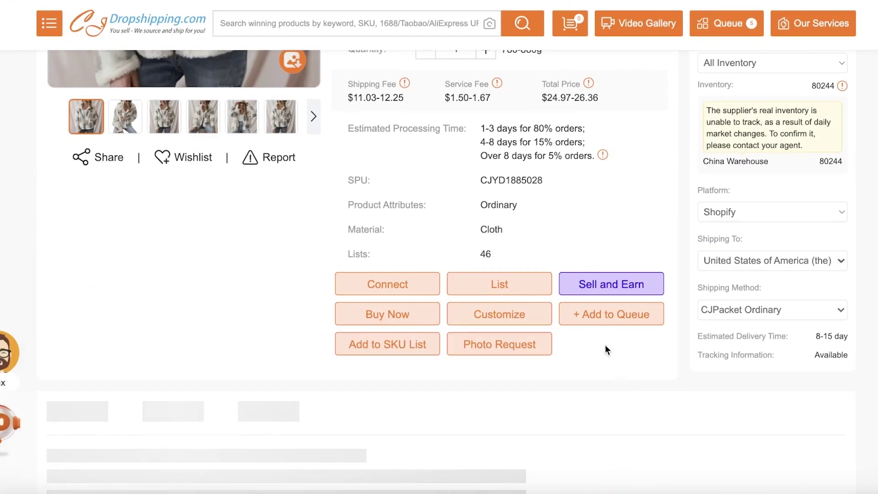
click(617, 315)
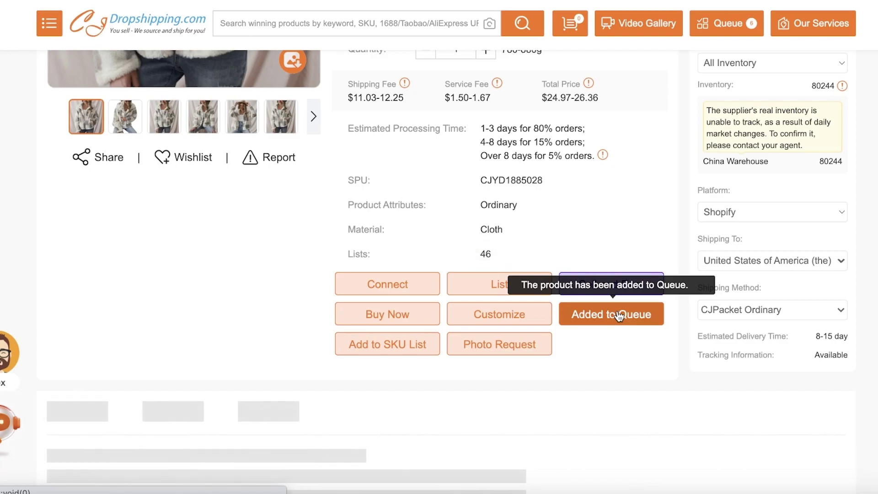
Return to the jackets grid and add the beige belted winter coat to the Queue
key(alt+Left)
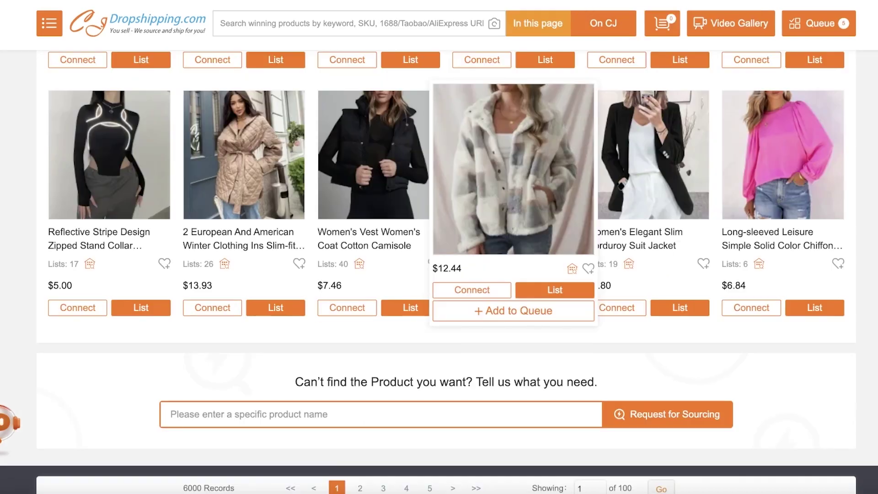
scroll(649, 266, down, 5)
scroll(414, 181, up, 3)
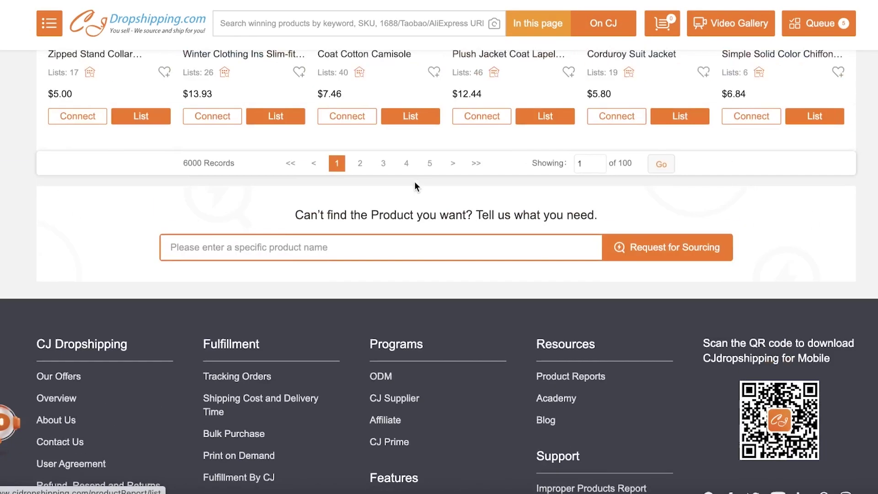
scroll(410, 186, up, 2)
mouse_move(274, 258)
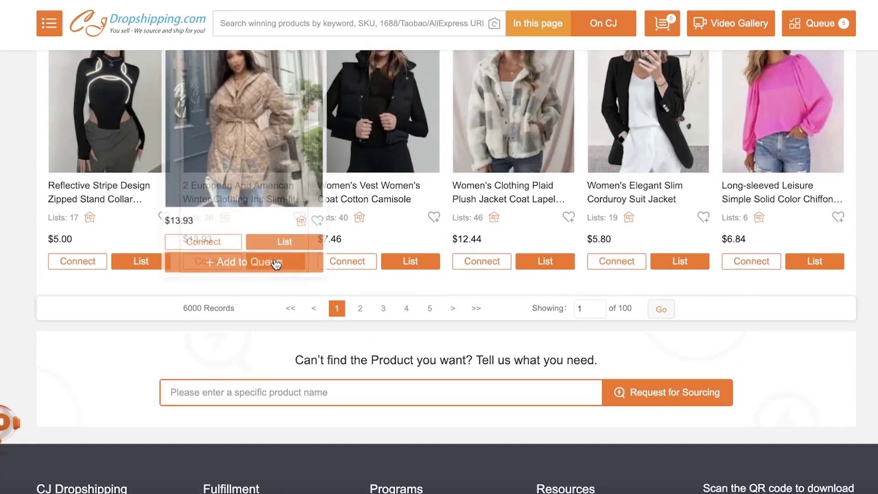
scroll(233, 256, up, 3)
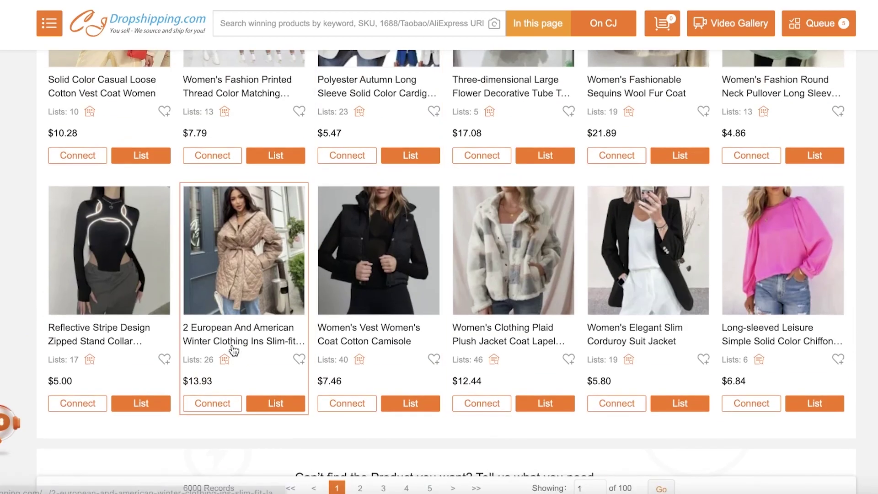
click(231, 405)
Queue the $4.70 Korean Style Wool Coat and the $14.59 stand-collar vest
scroll(94, 192, up, 7)
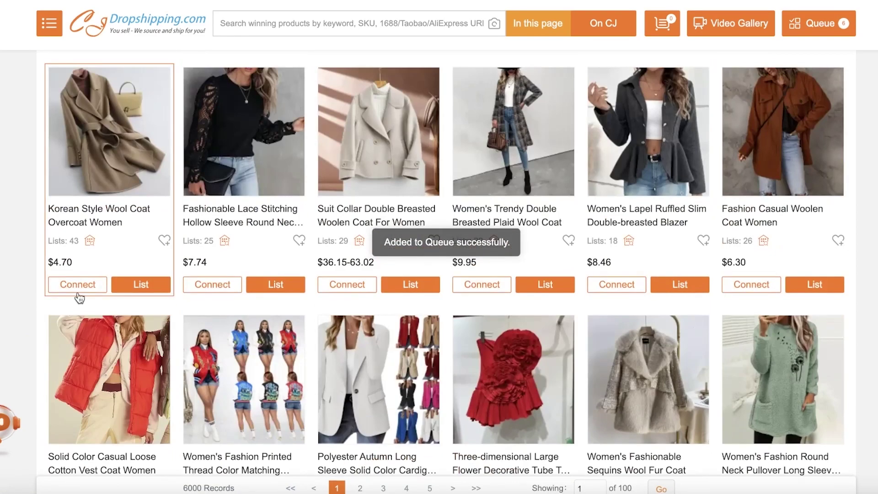
mouse_move(99, 209)
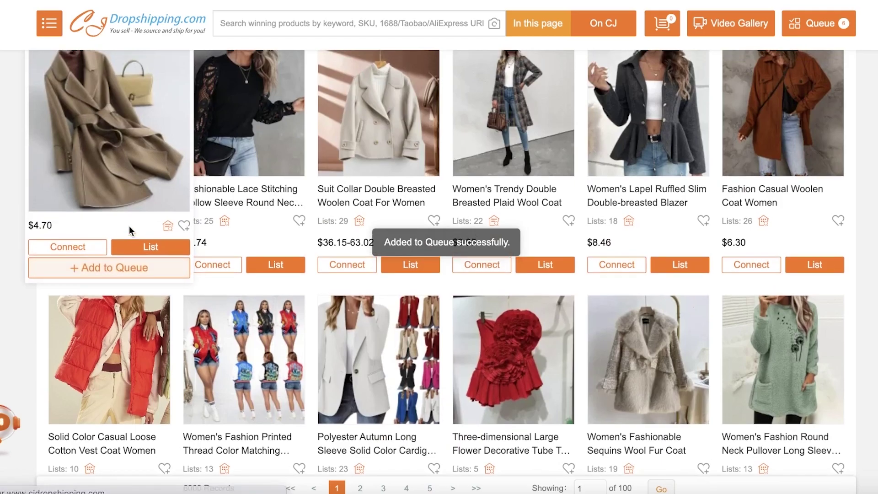
click(110, 267)
scroll(227, 254, up, 8)
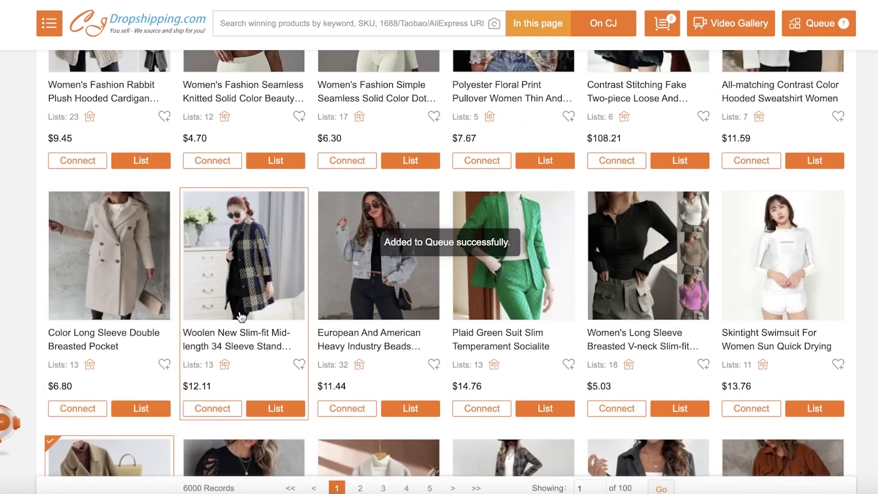
scroll(43, 163, up, 4)
mouse_move(105, 244)
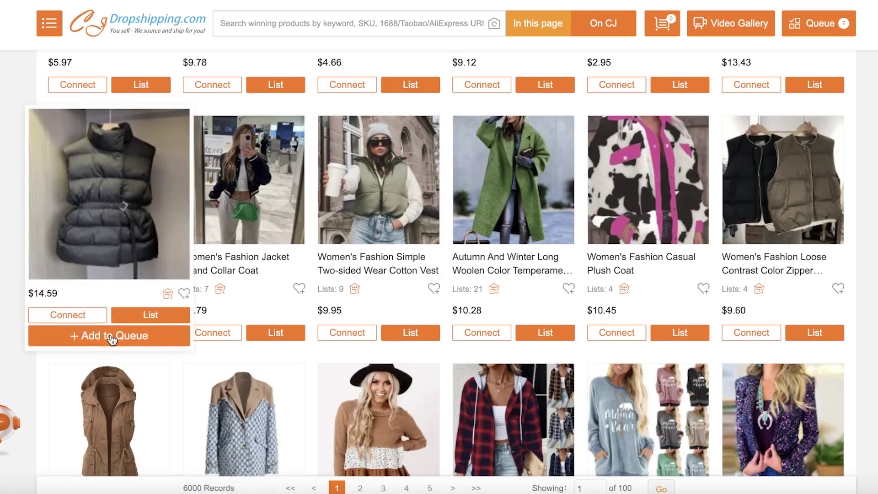
click(109, 338)
scroll(109, 320, up, 3)
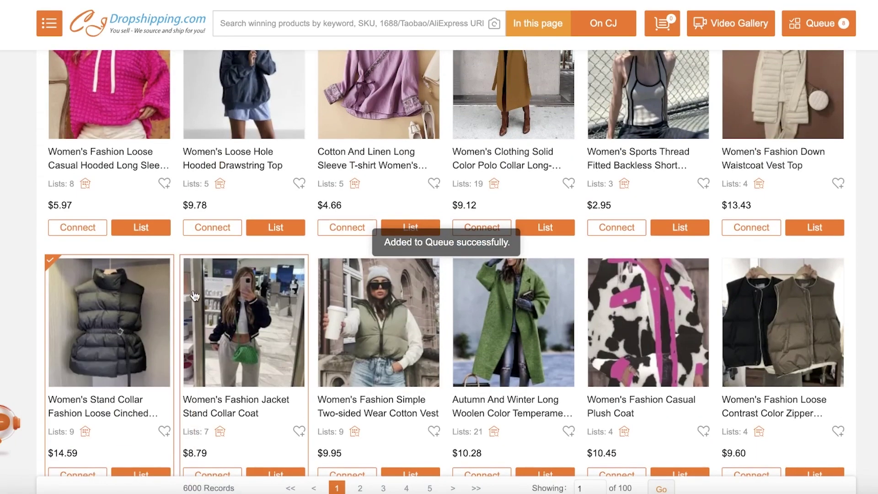
scroll(287, 313, down, 1)
scroll(108, 292, up, 3)
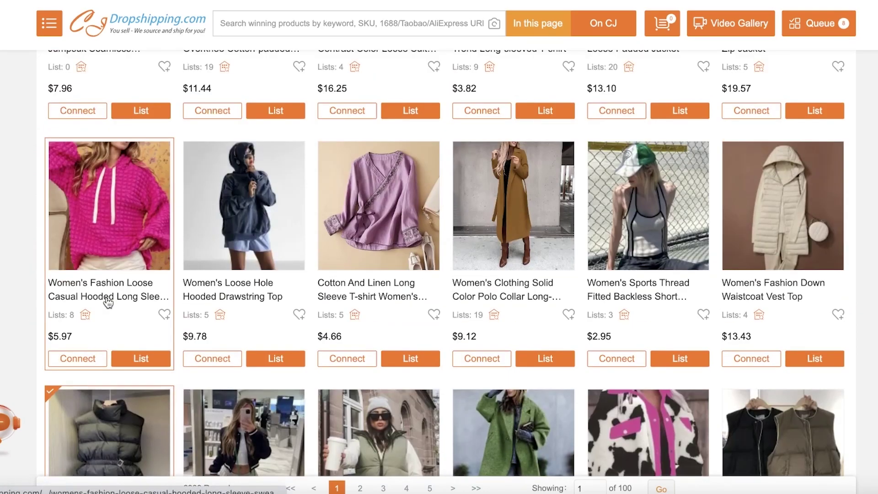
mouse_move(123, 210)
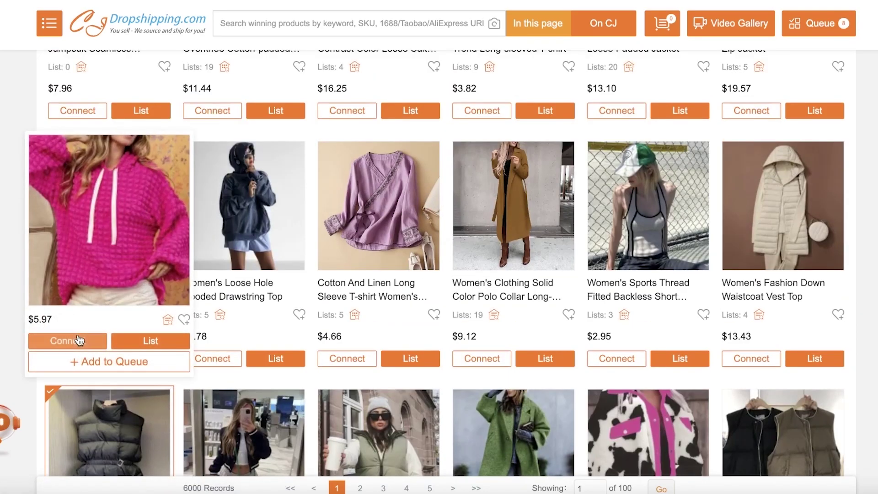
Start listing the pink hoodie and exclude one of its variants
click(155, 340)
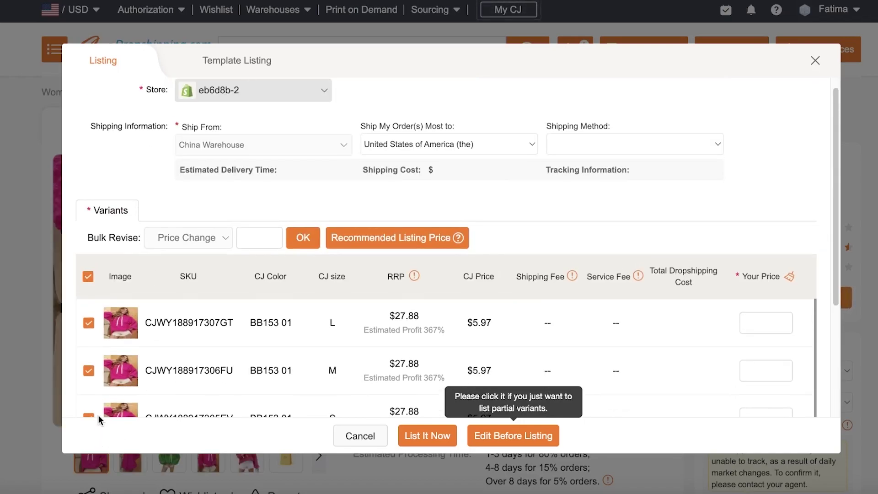
scroll(98, 415, down, 4)
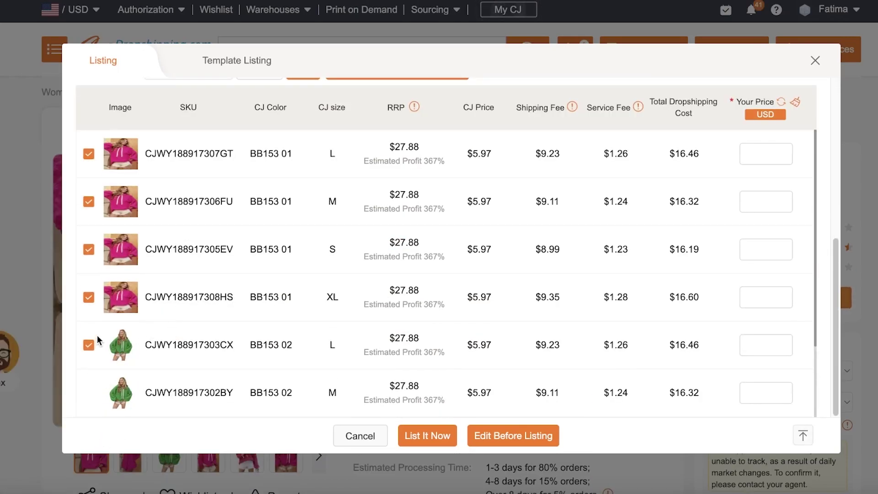
click(89, 345)
scroll(245, 278, up, 5)
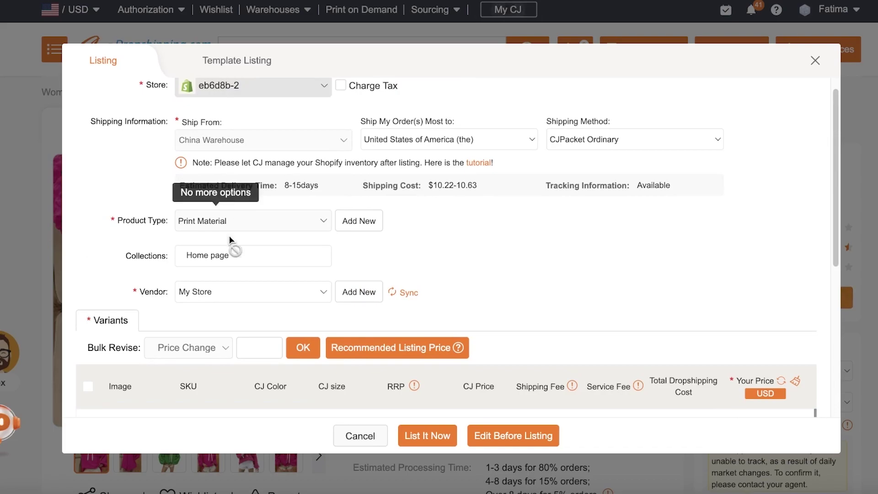
Choose Home page as the collection, leave Charge Tax off, and show ship-to countries
click(222, 253)
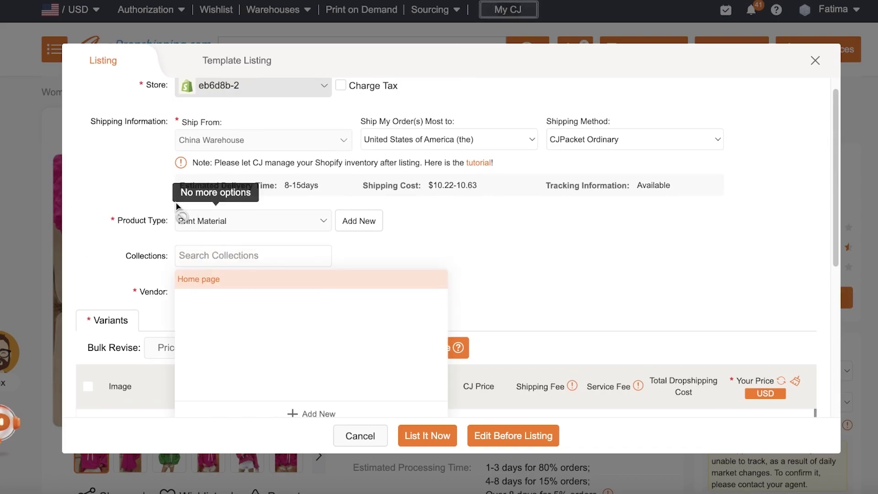
click(248, 86)
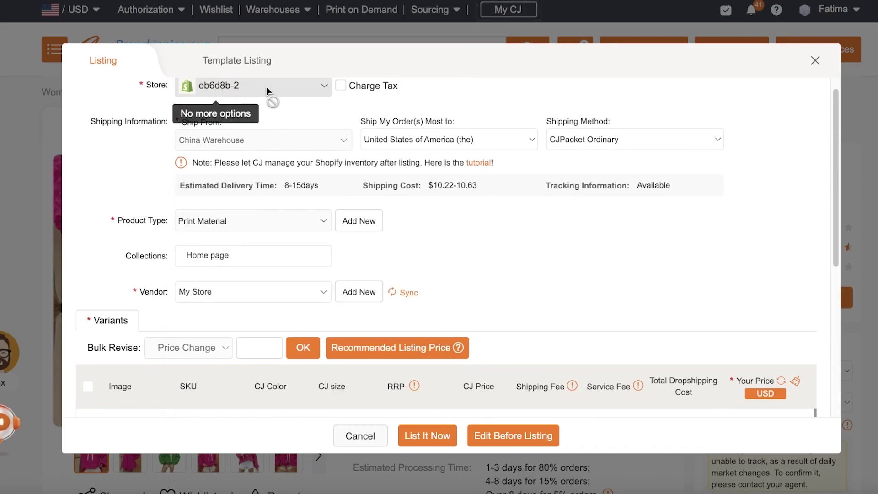
scroll(338, 97, up, 1)
click(341, 104)
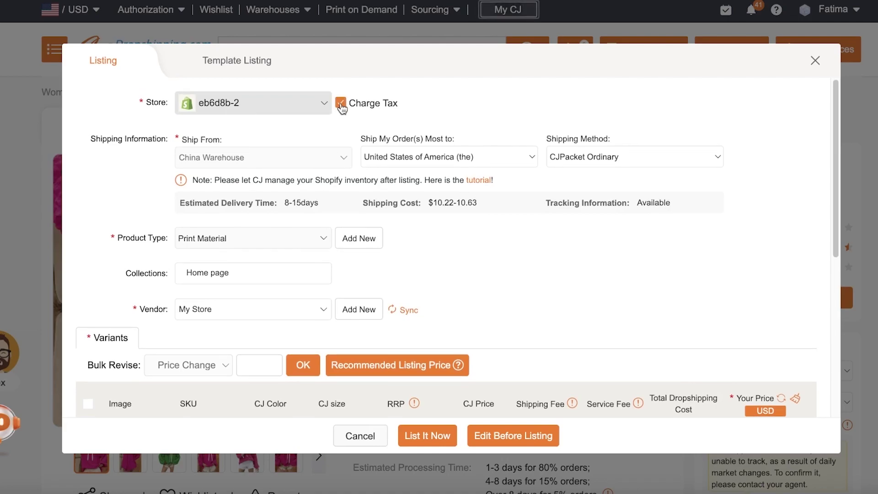
click(341, 105)
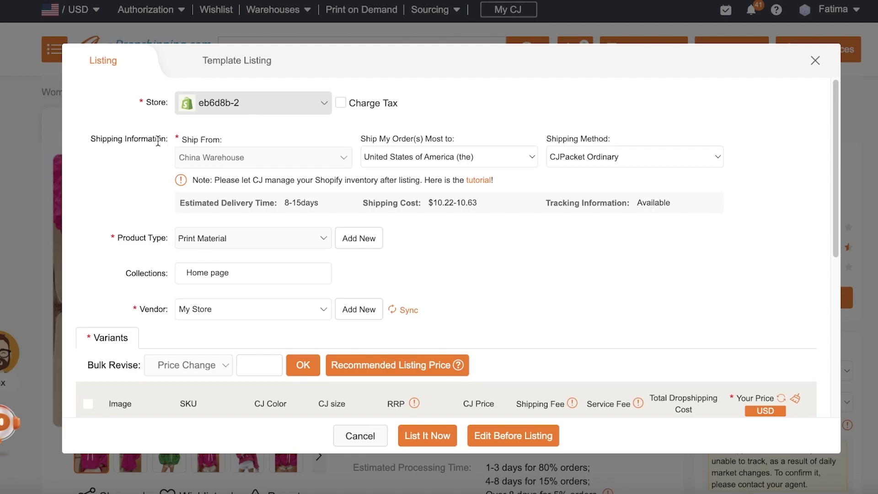
mouse_move(252, 151)
click(441, 155)
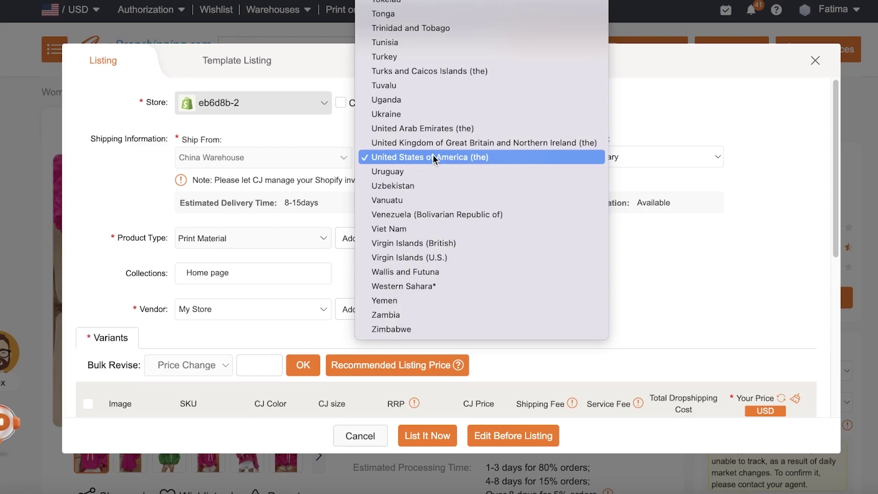
Keep United States as destination and CJPacket Ordinary as the shipping method, checking its delivery estimate
click(433, 156)
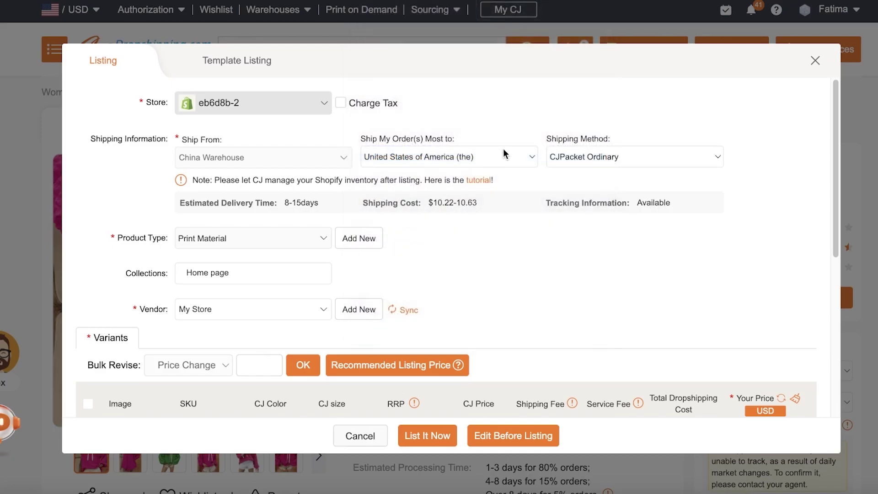
click(575, 162)
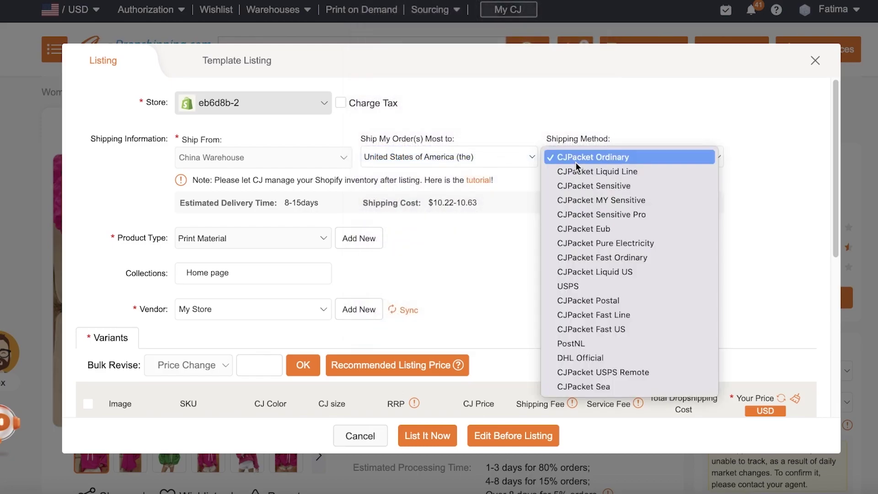
click(712, 116)
drag(234, 201, 405, 199)
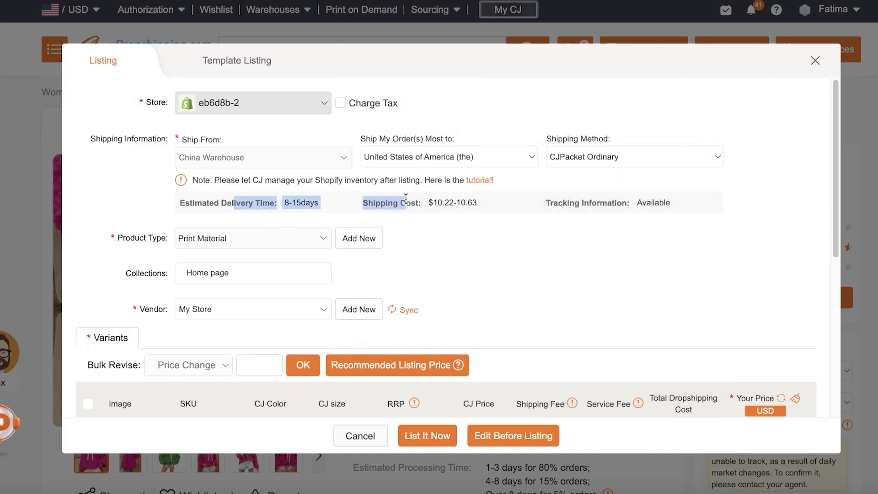
click(398, 203)
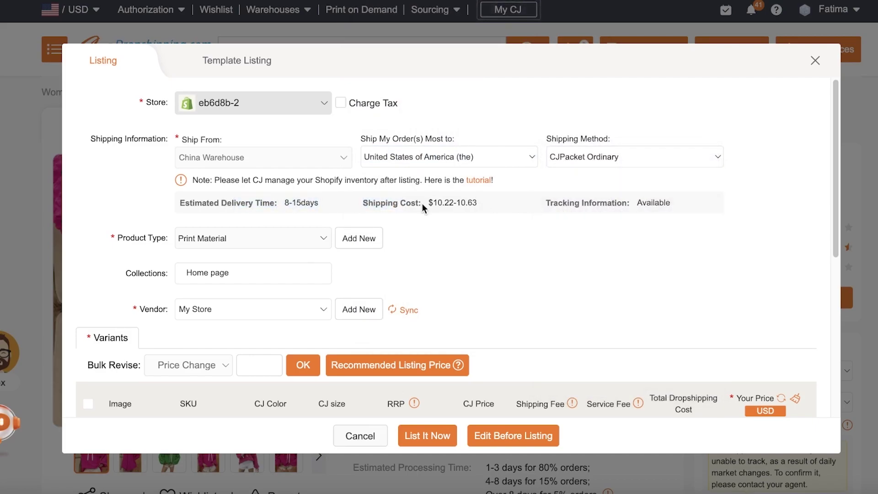
Compare CJPacket Sensitive, Sensitive Pro, Fast Ordinary, USPS and CJPacket Sea as shipping methods
click(635, 148)
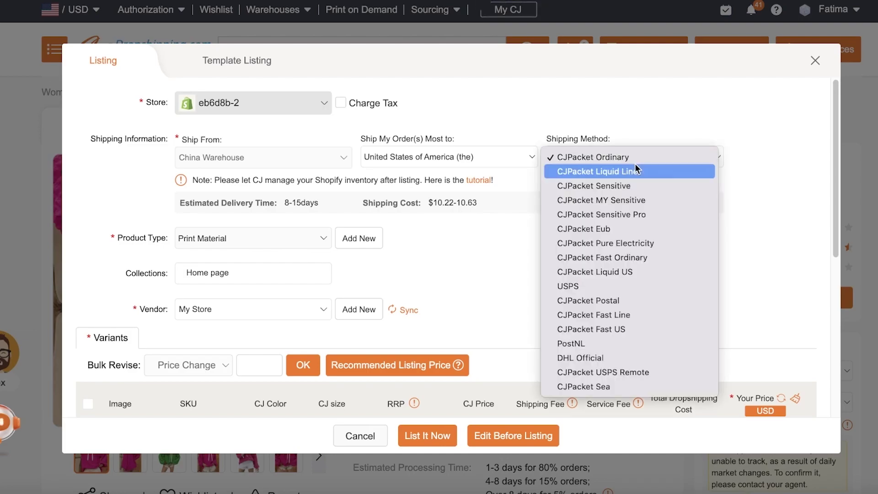
click(632, 181)
click(633, 147)
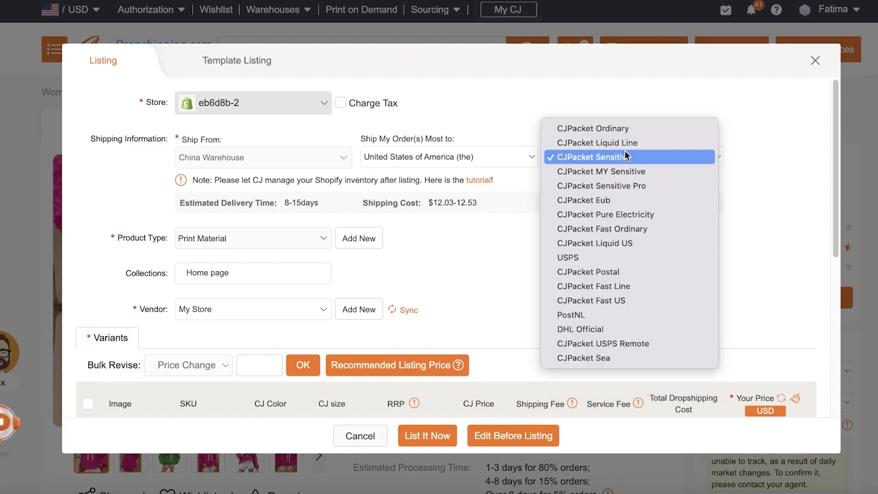
click(624, 149)
click(619, 158)
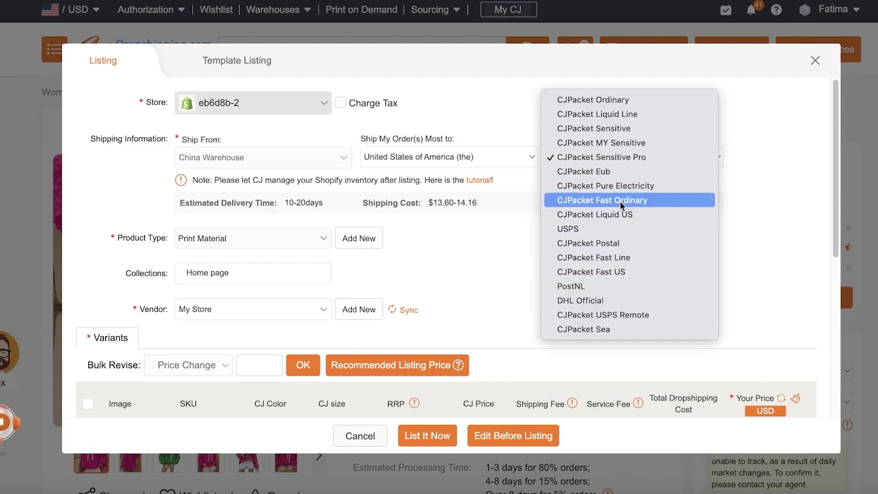
click(621, 200)
click(630, 161)
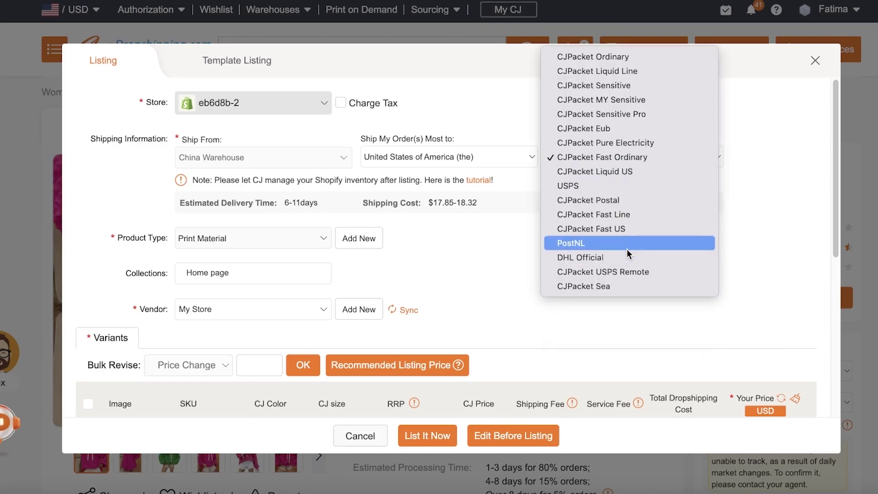
click(612, 186)
click(631, 156)
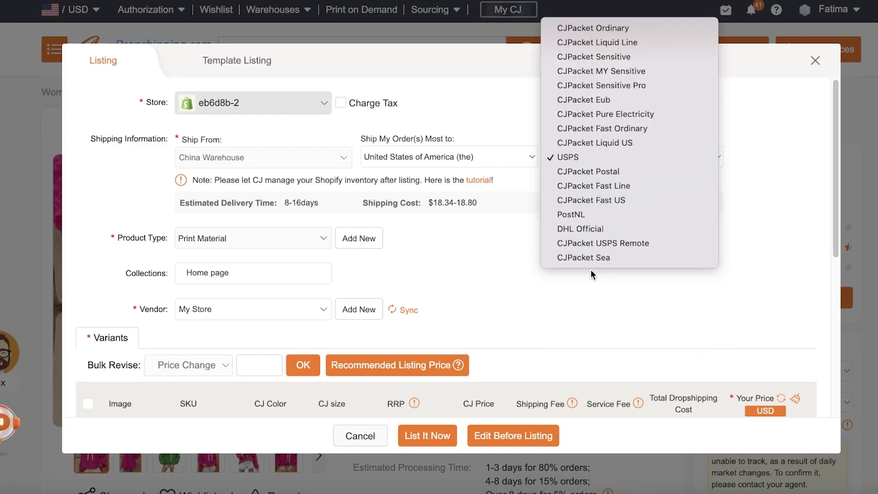
click(589, 253)
Try DHL Official shipping, noting its 3-7 days delivery and $32.47 cost
click(579, 163)
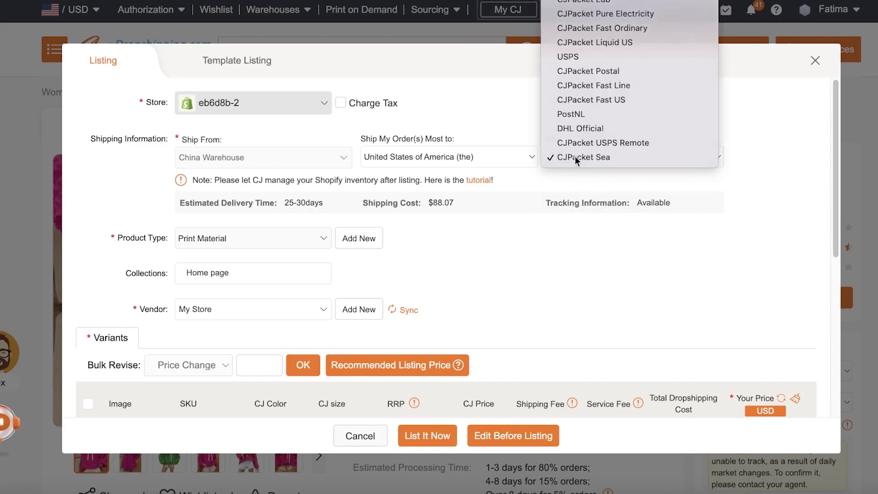
click(575, 155)
click(575, 149)
click(570, 134)
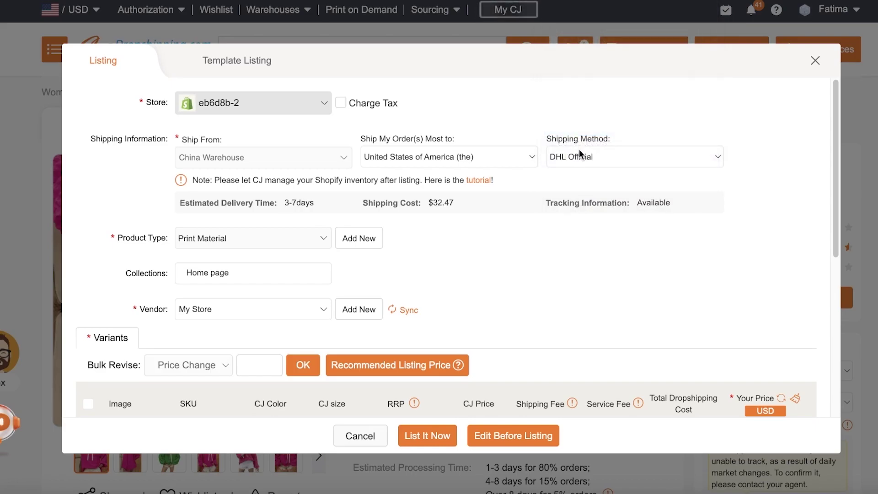
click(579, 149)
click(515, 254)
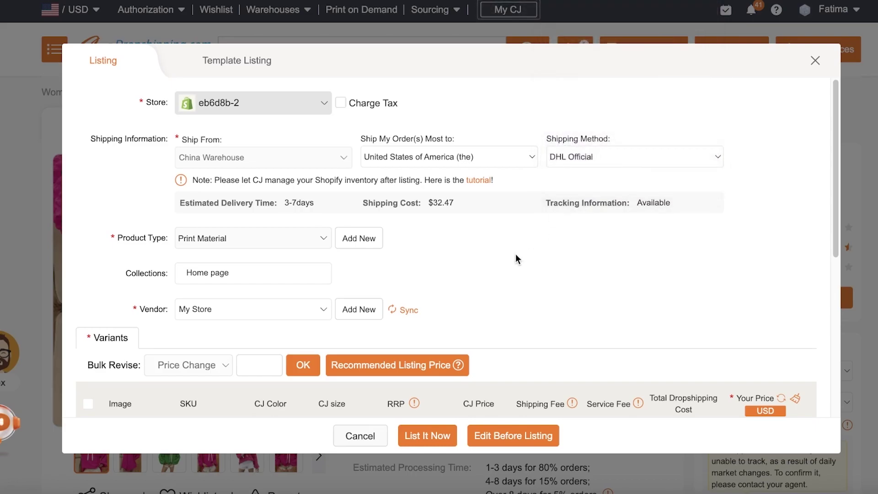
drag(284, 202, 323, 206)
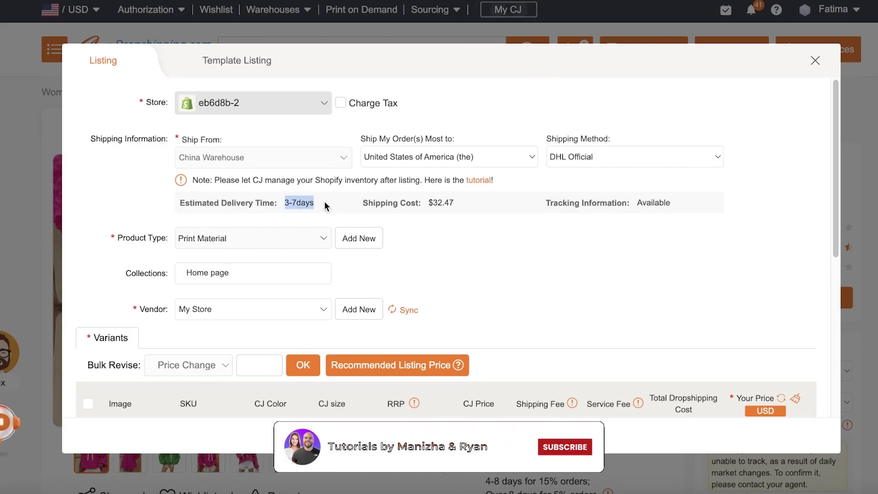
drag(388, 202, 484, 196)
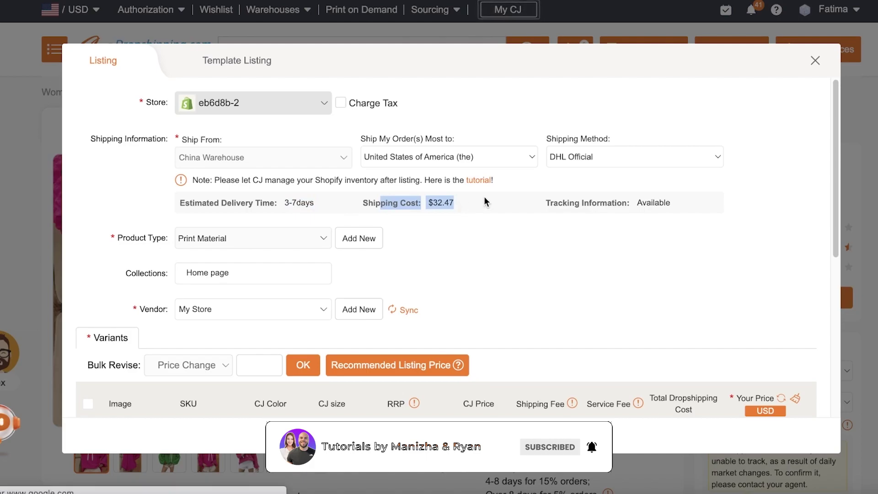
Try CJPacket Fast US and Fast Ordinary, then return to CJPacket Ordinary at $10.22-10.63
click(591, 147)
click(594, 127)
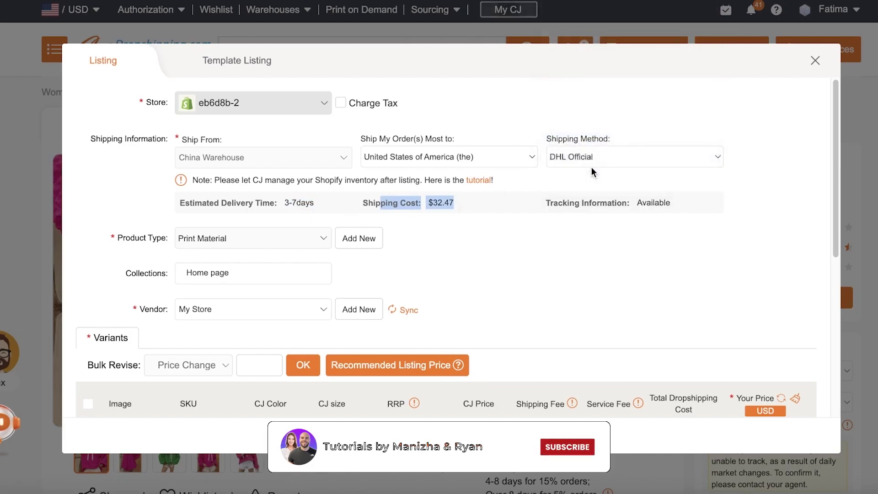
click(591, 166)
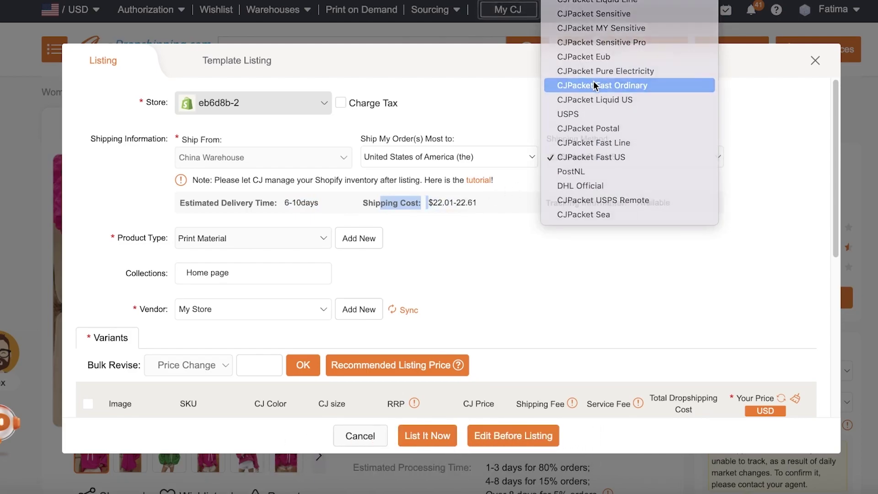
click(593, 82)
click(597, 151)
click(590, 55)
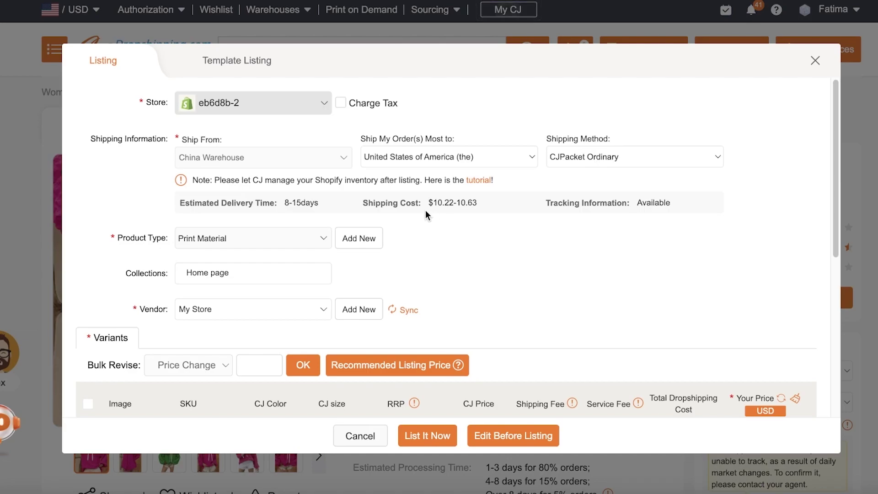
drag(435, 209, 418, 199)
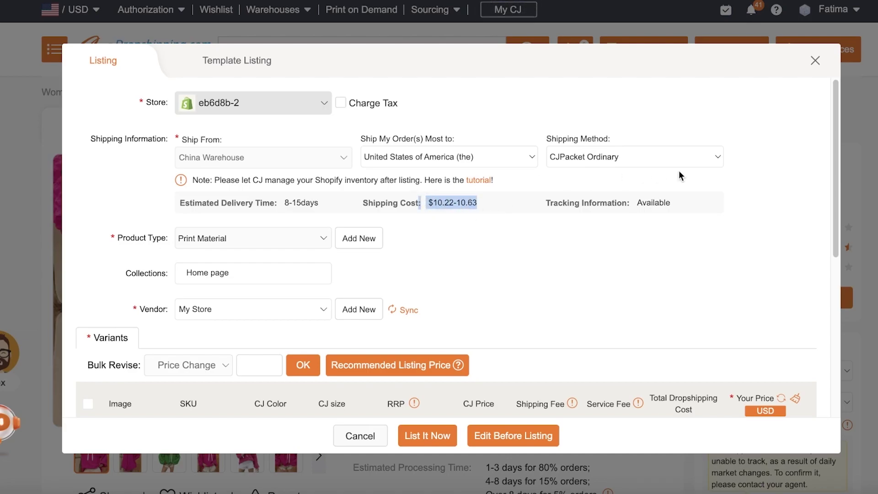
Check CJPacket Liquid Line and Sensitive Pro, then settle on CJPacket Ordinary
click(668, 157)
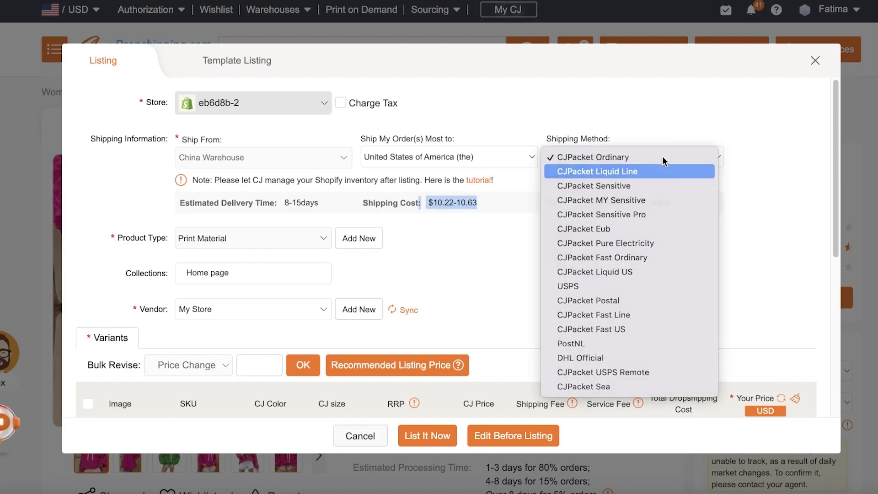
click(662, 170)
click(663, 155)
click(652, 197)
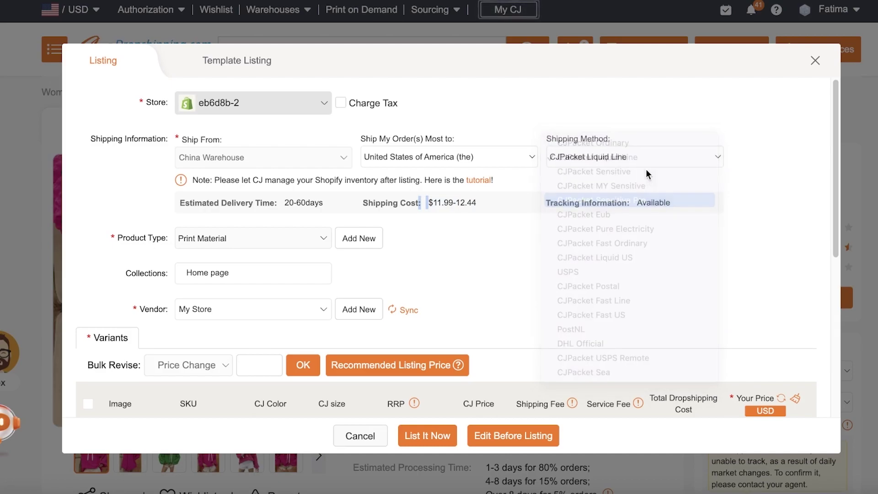
click(642, 165)
click(619, 100)
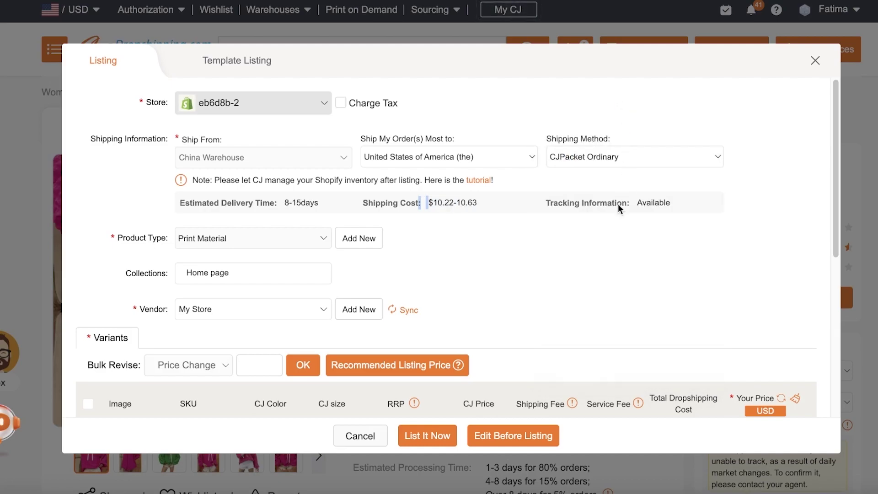
scroll(612, 215, down, 1)
Set the listing's vendor to Durden
click(215, 287)
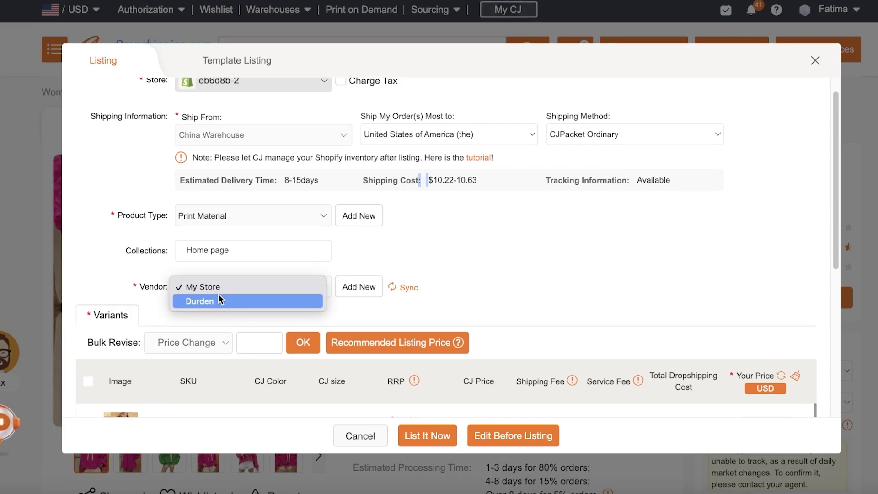
click(219, 298)
click(206, 295)
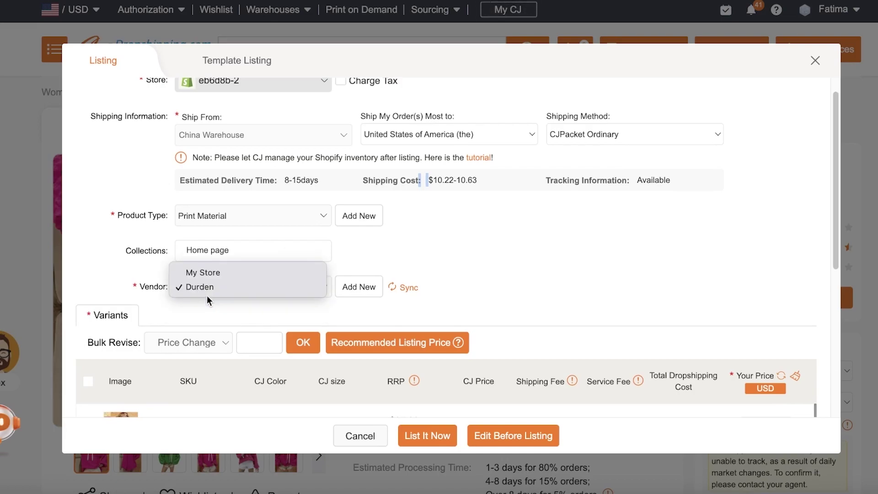
click(505, 273)
Untick the green variants 301AZ and 304DW so only pink variants remain selected
scroll(282, 300, down, 8)
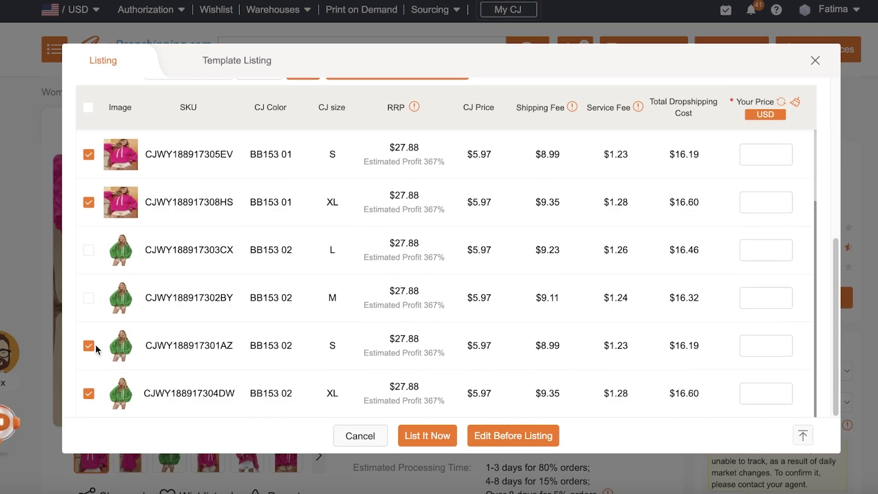
click(91, 346)
click(89, 393)
scroll(368, 293, up, 2)
scroll(369, 291, up, 3)
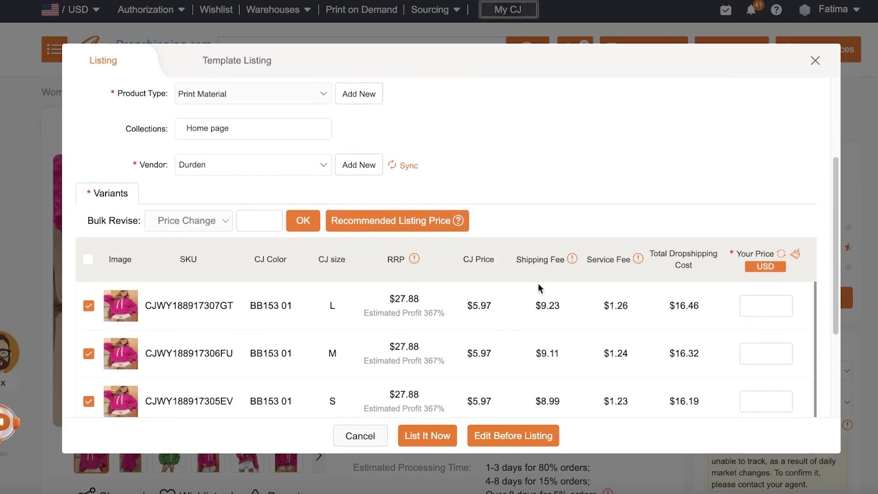
scroll(769, 326, down, 1)
scroll(777, 297, up, 1)
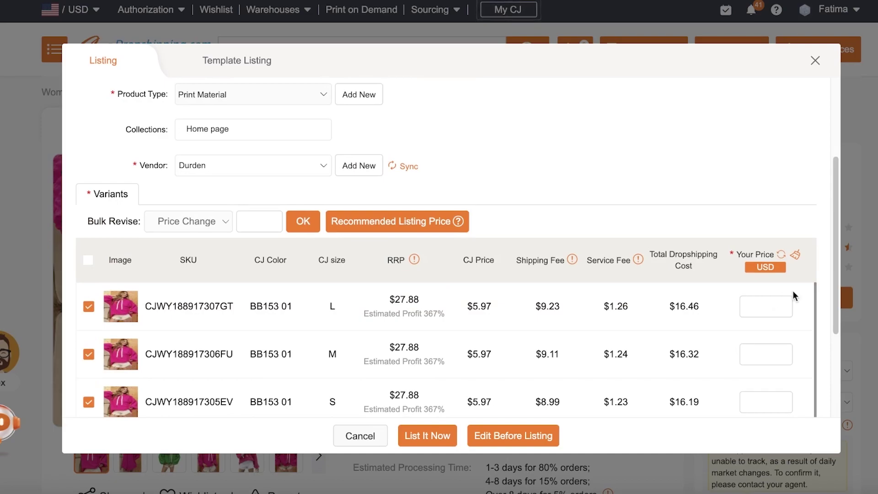
scroll(808, 281, down, 3)
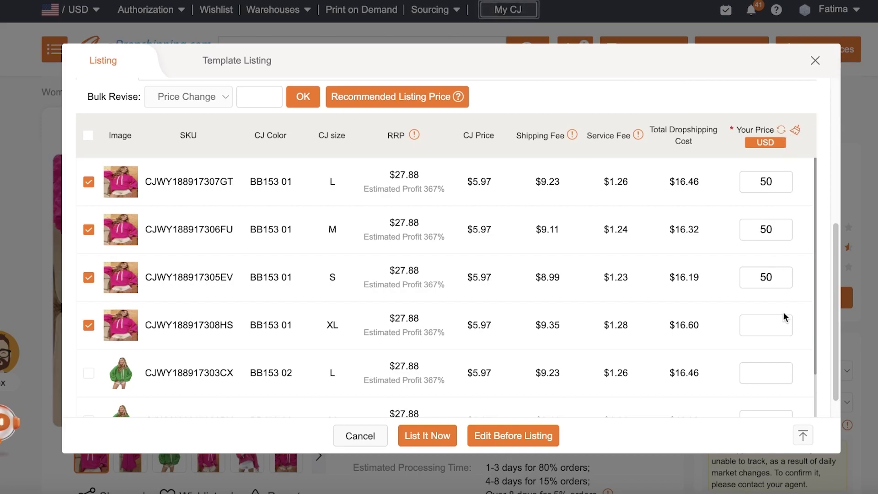
Scroll through the Variants list to review the four pink variants' 50 USD prices
scroll(703, 290, down, 1)
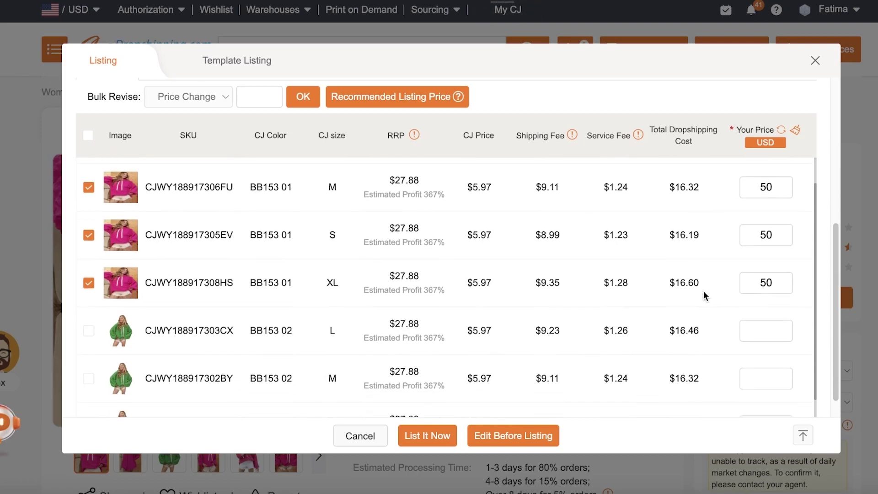
scroll(705, 276, up, 1)
scroll(713, 226, down, 2)
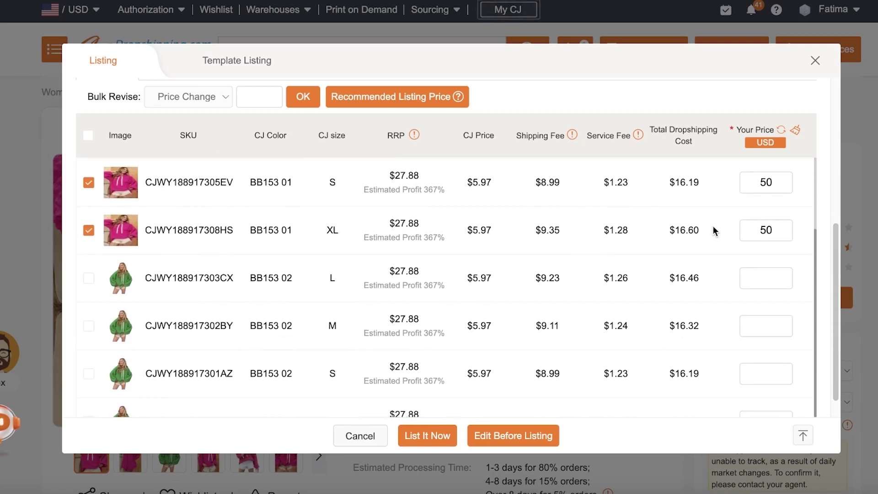
scroll(712, 226, up, 2)
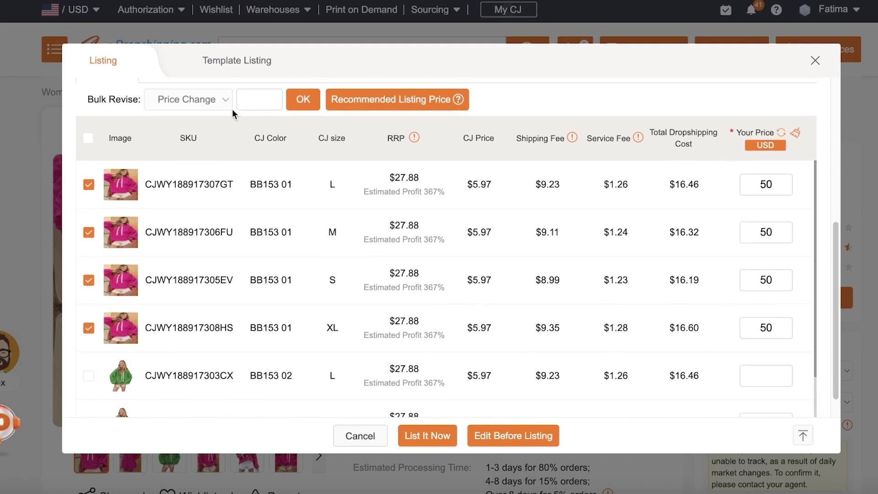
scroll(257, 114, up, 4)
scroll(258, 113, up, 3)
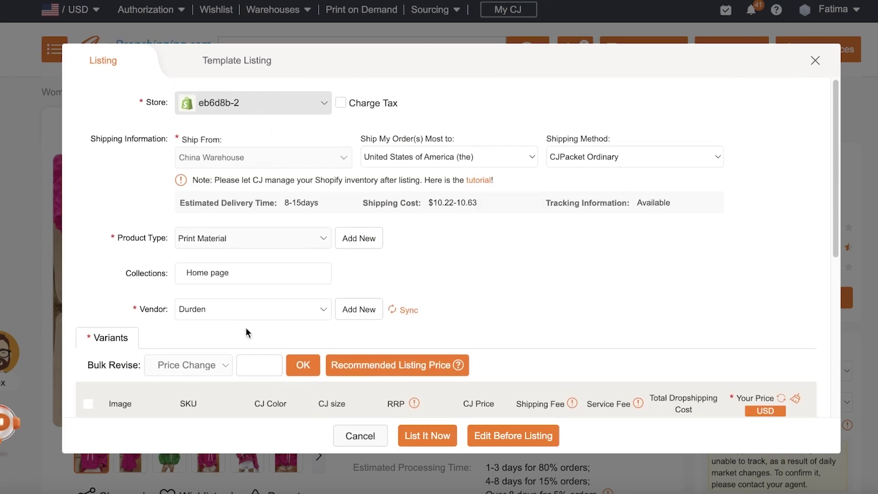
scroll(391, 328, down, 6)
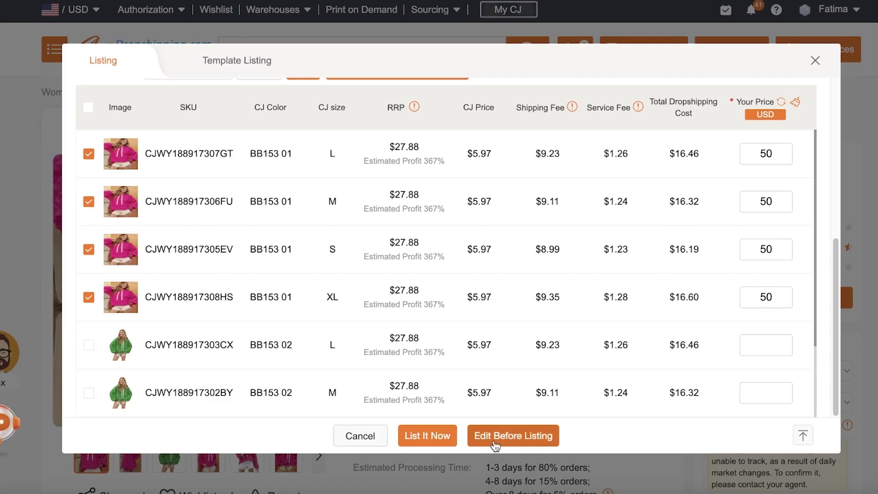
List the four pink variants now, dismiss the in-progress notice and close the Listing form
click(450, 437)
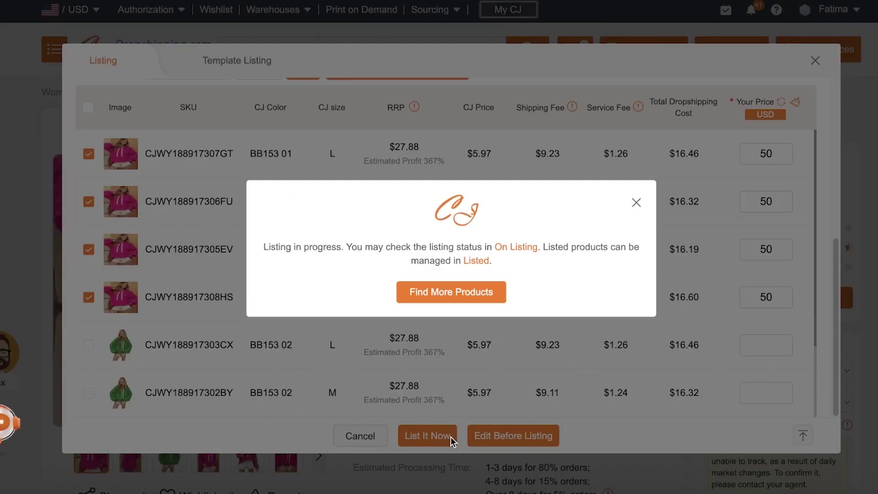
click(635, 204)
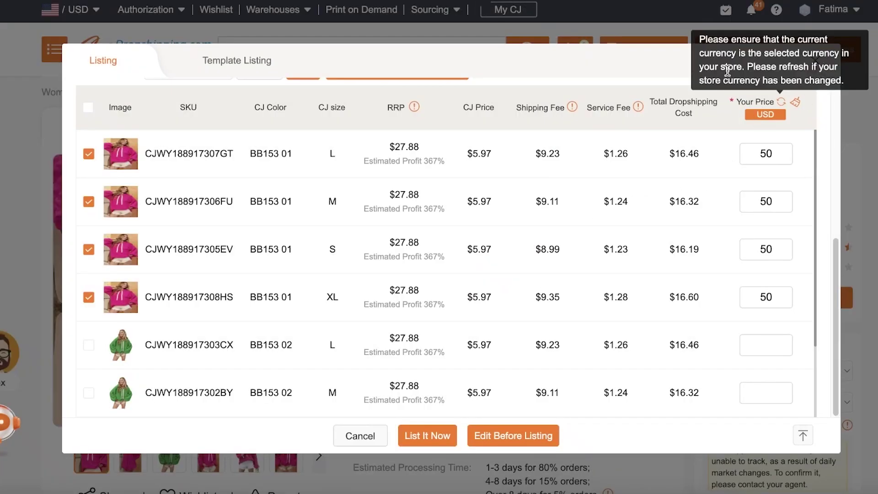
click(815, 61)
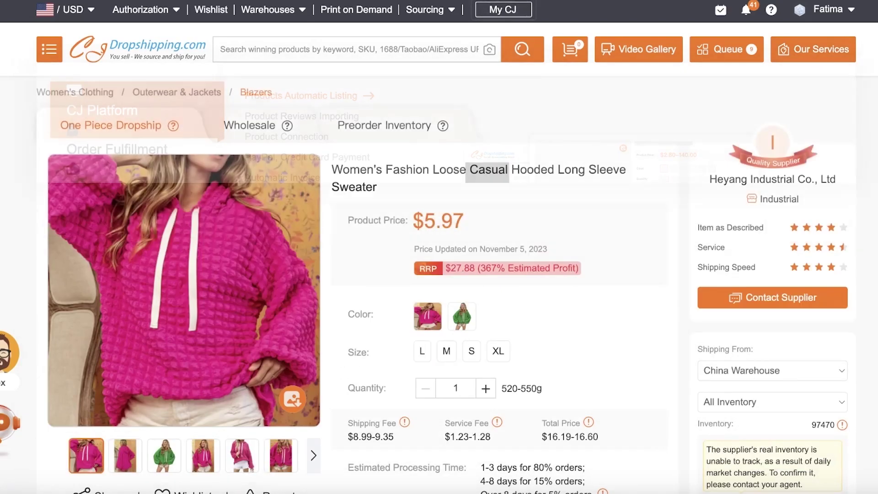
Go to the My CJ dashboard and open Products > Listed
click(501, 11)
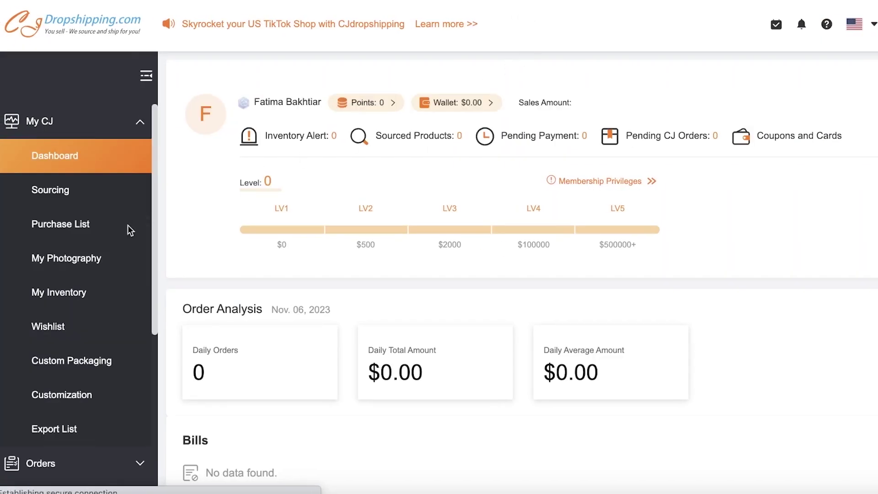
scroll(80, 255, down, 4)
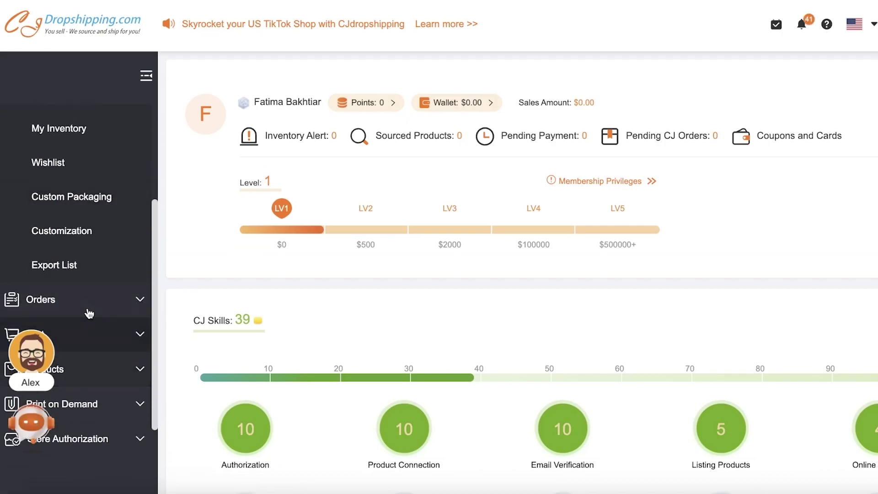
scroll(89, 311, down, 3)
click(91, 249)
scroll(124, 249, down, 3)
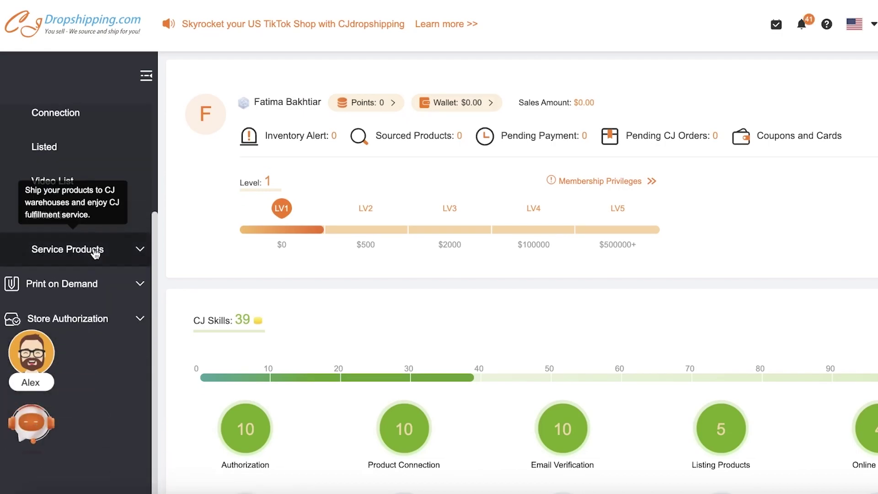
scroll(96, 153, up, 1)
scroll(97, 183, up, 2)
click(44, 294)
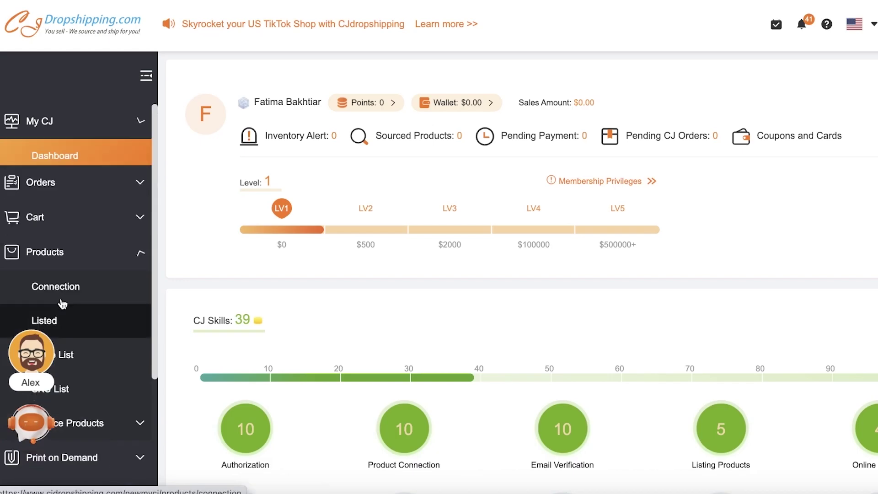
scroll(515, 173, down, 3)
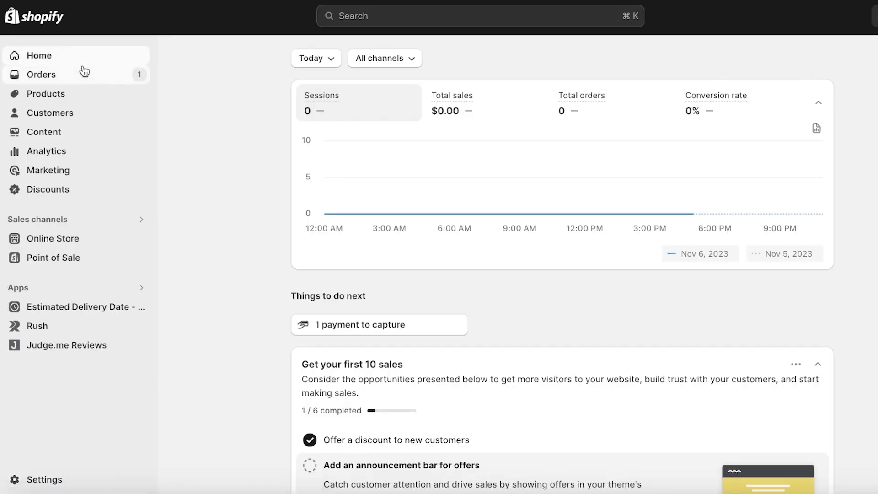
Browse Shopify's Home, Orders and Drafts pages, ending on the Products list
click(82, 71)
click(82, 63)
click(82, 76)
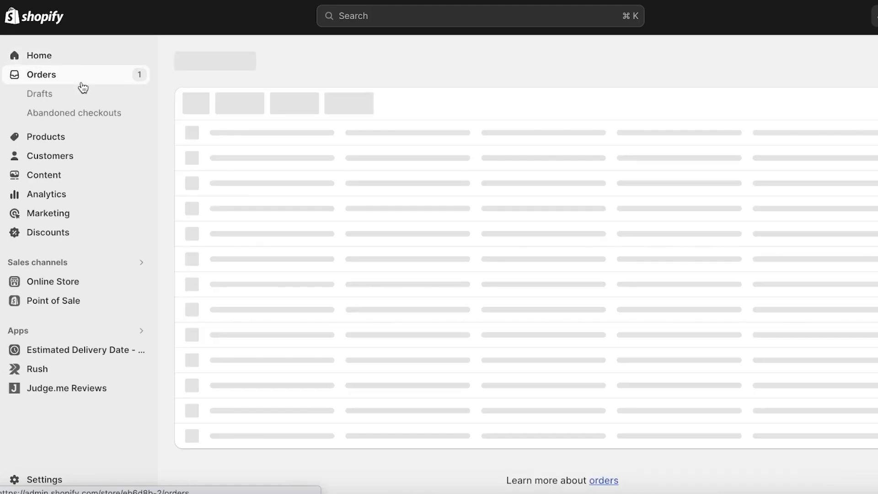
click(75, 94)
click(60, 145)
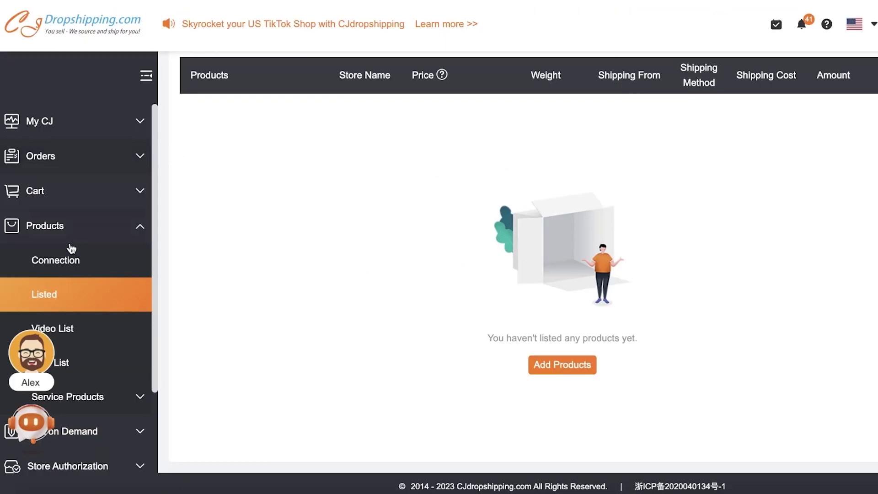
Expand My CJ in the sidebar and open the account dashboard
scroll(69, 249, down, 3)
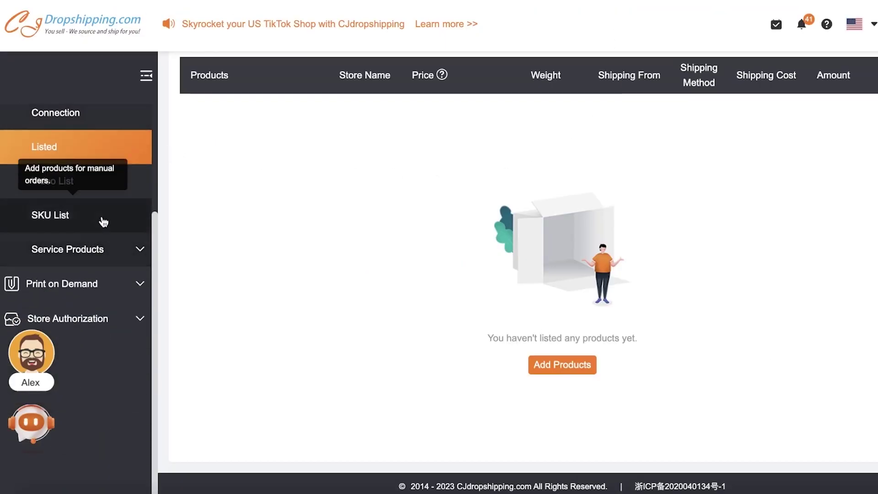
scroll(74, 194, up, 4)
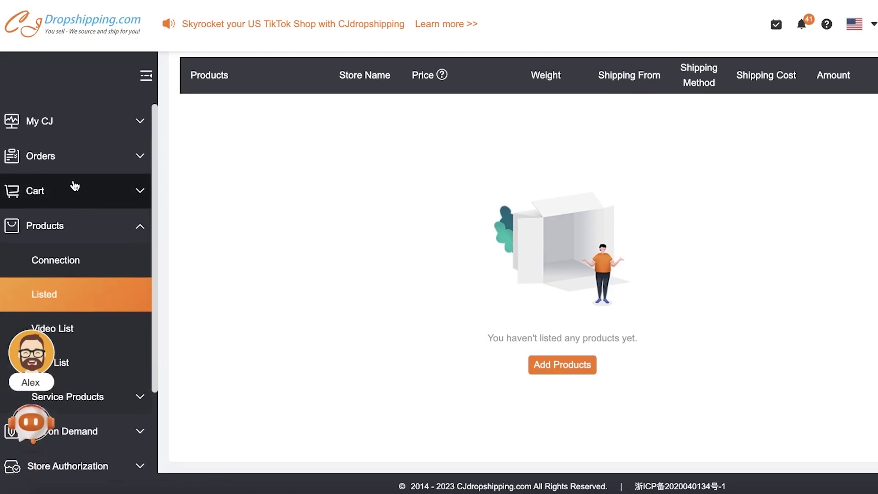
click(62, 121)
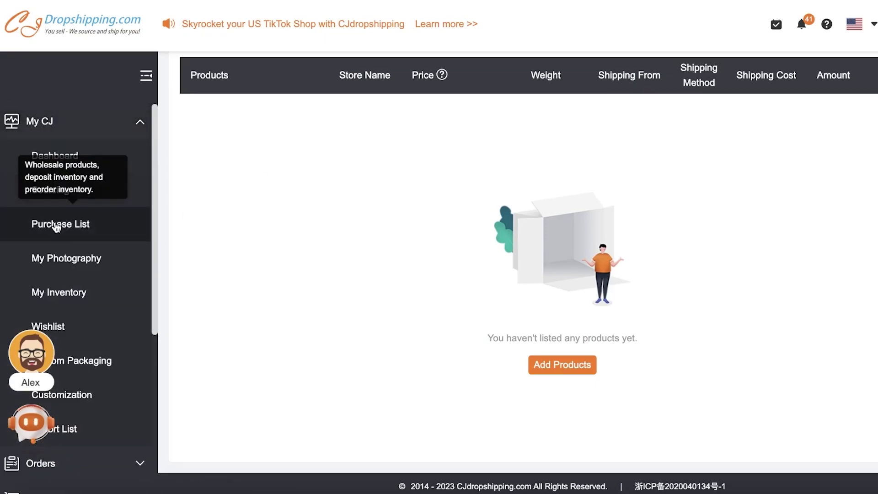
scroll(50, 236, down, 2)
scroll(64, 215, up, 2)
click(55, 171)
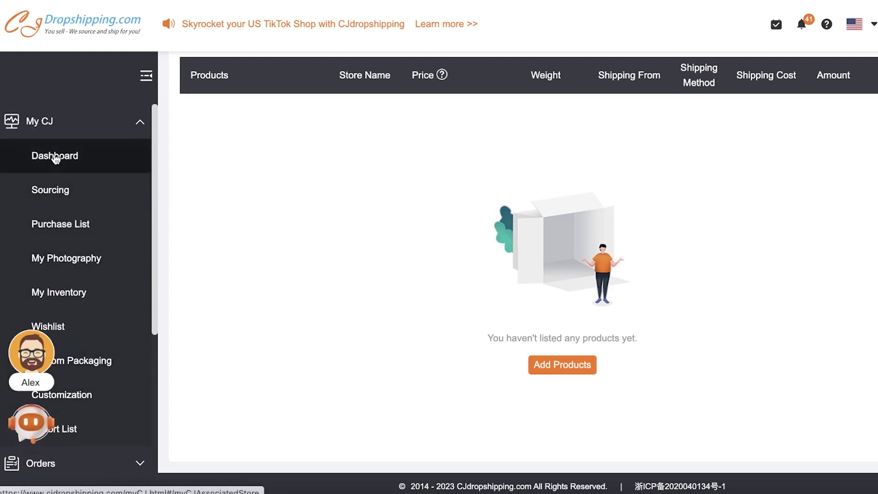
Open the Export List page from the My CJ menu
scroll(333, 264, down, 15)
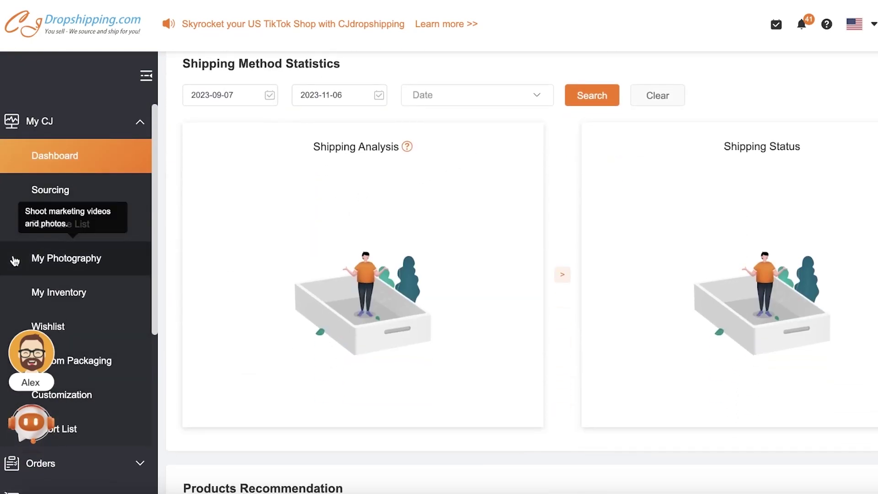
scroll(91, 302, down, 4)
click(94, 291)
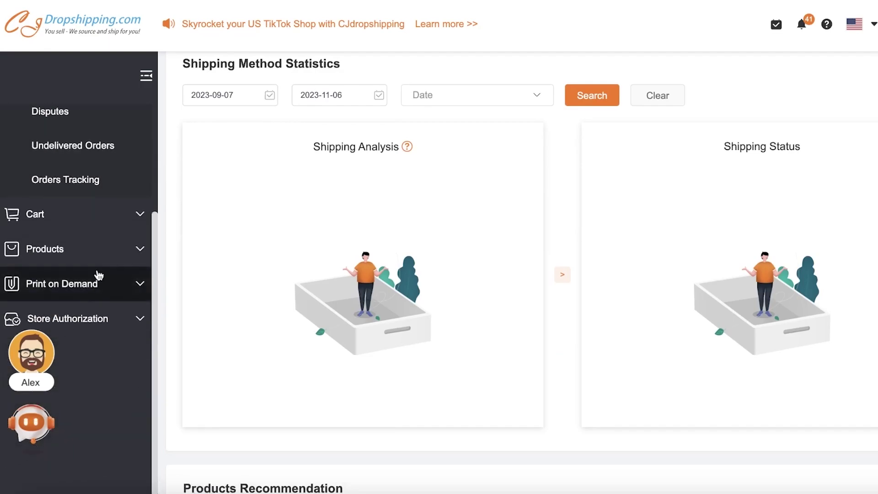
click(62, 131)
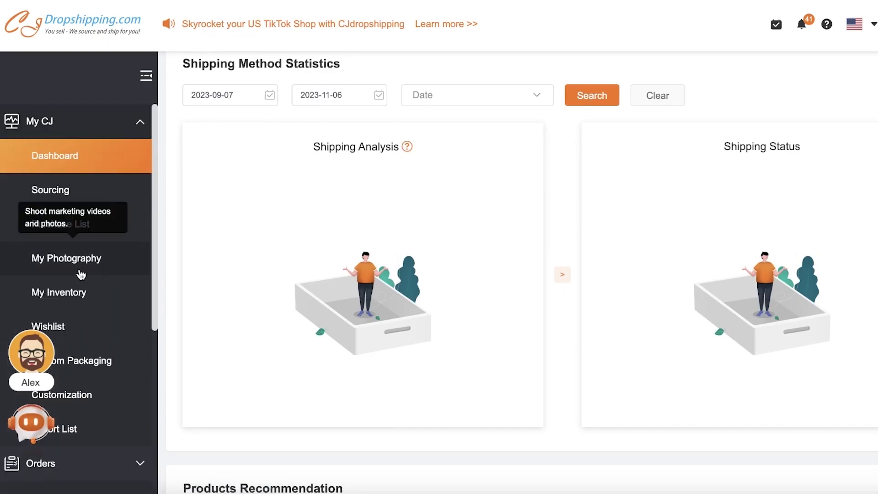
scroll(81, 298, down, 1)
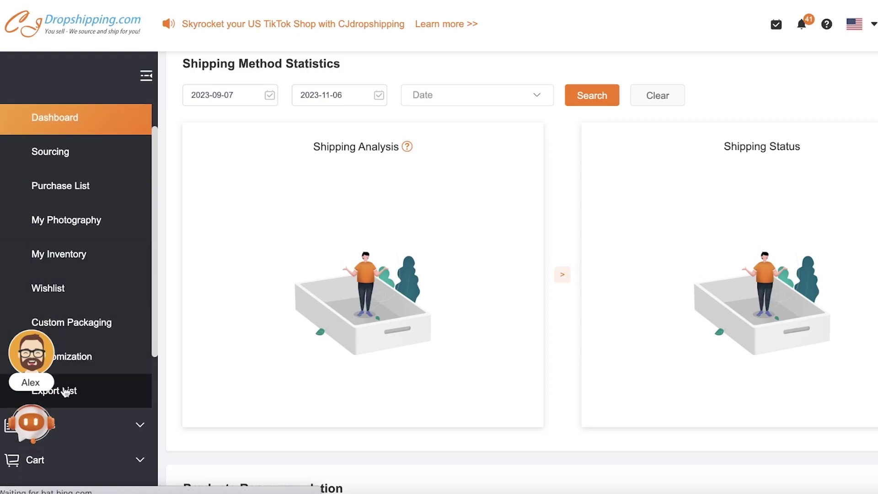
click(65, 391)
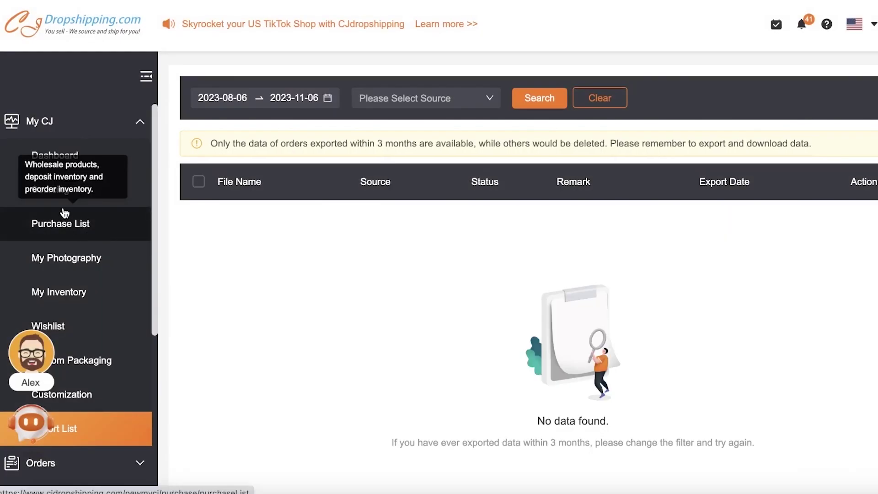
Browse the Wishlist and My Inventory pages from the My CJ menu
scroll(64, 190, down, 6)
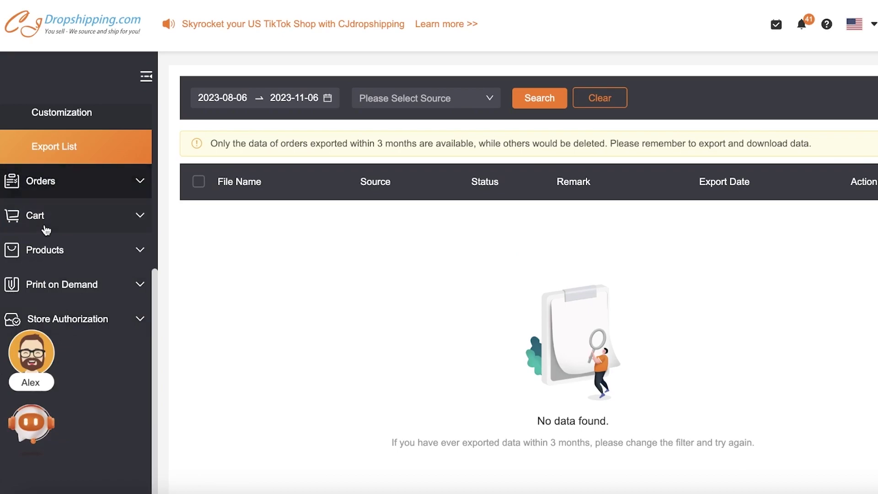
scroll(60, 202, up, 6)
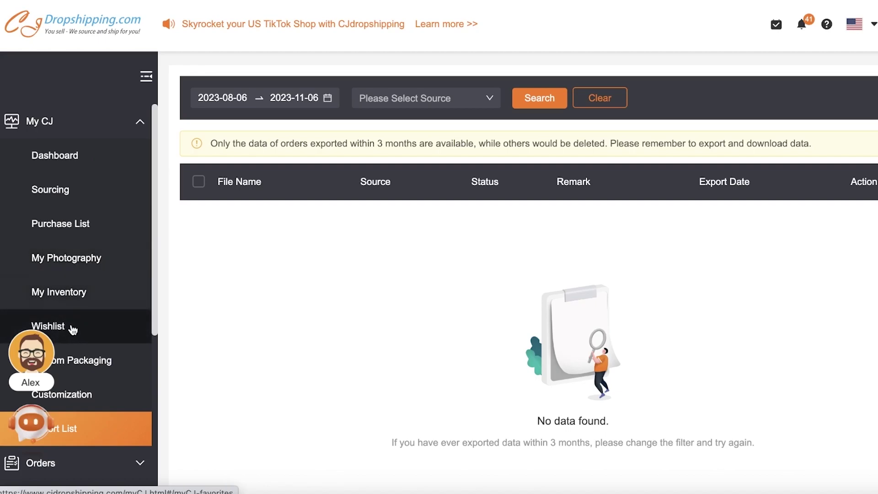
click(97, 265)
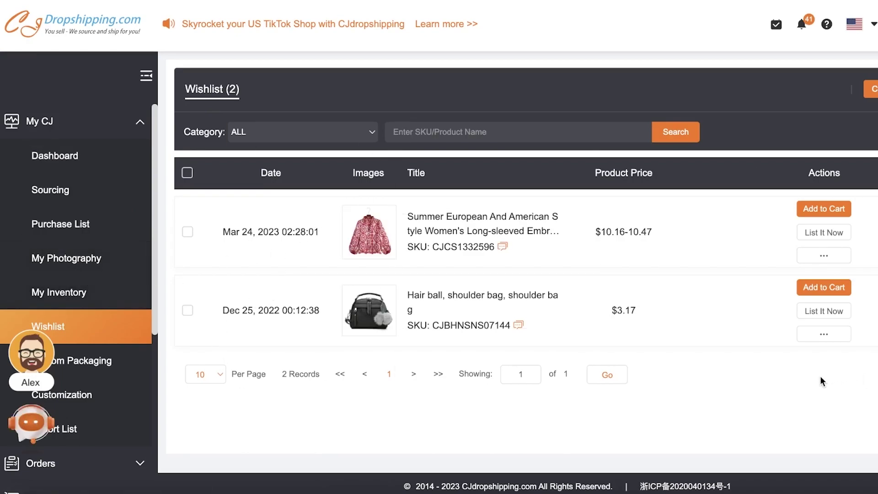
scroll(62, 274, down, 1)
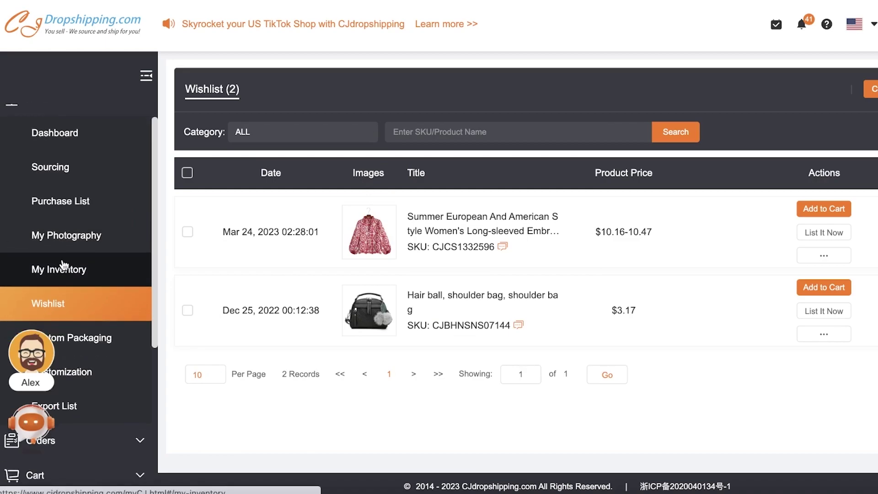
click(64, 266)
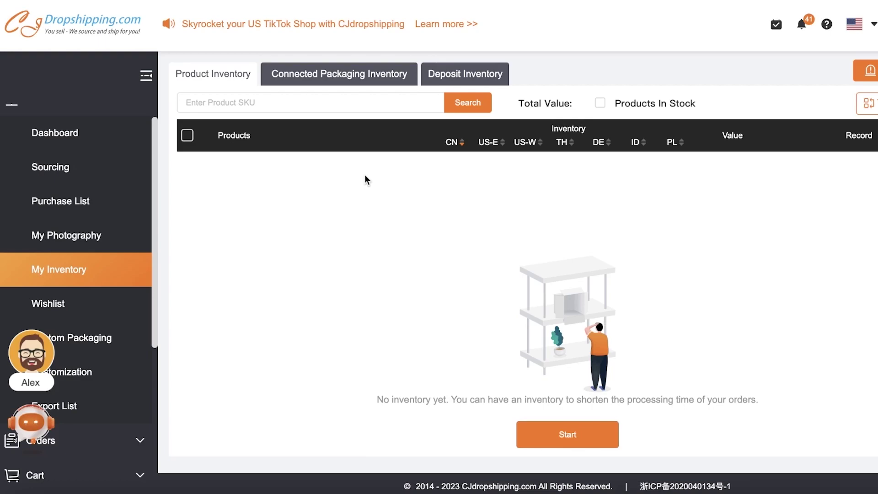
scroll(118, 147, down, 5)
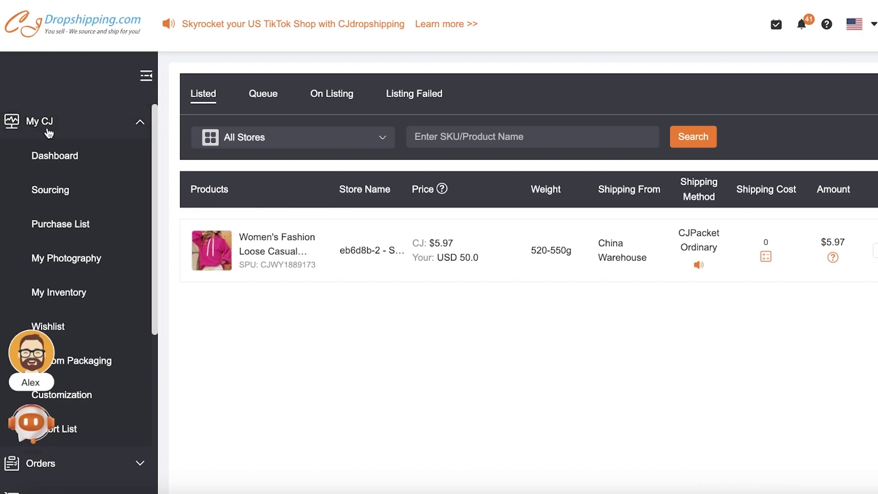
scroll(46, 256, down, 3)
scroll(59, 366, down, 1)
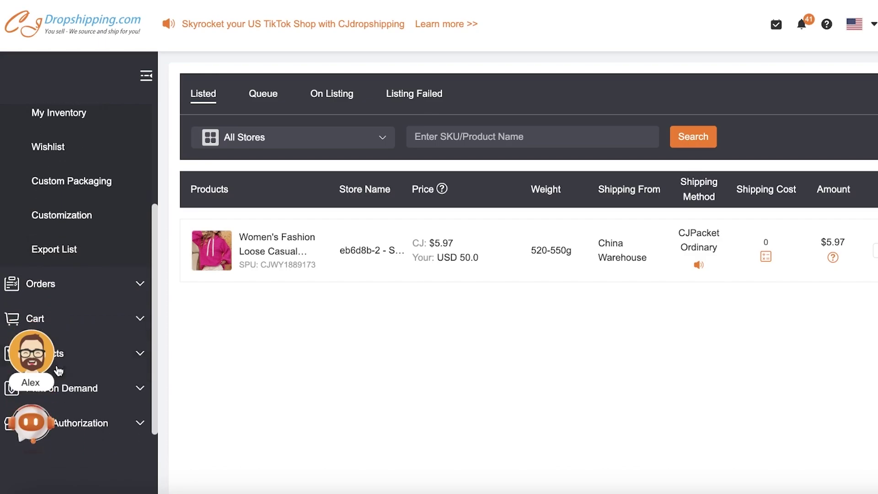
click(70, 353)
scroll(88, 257, down, 3)
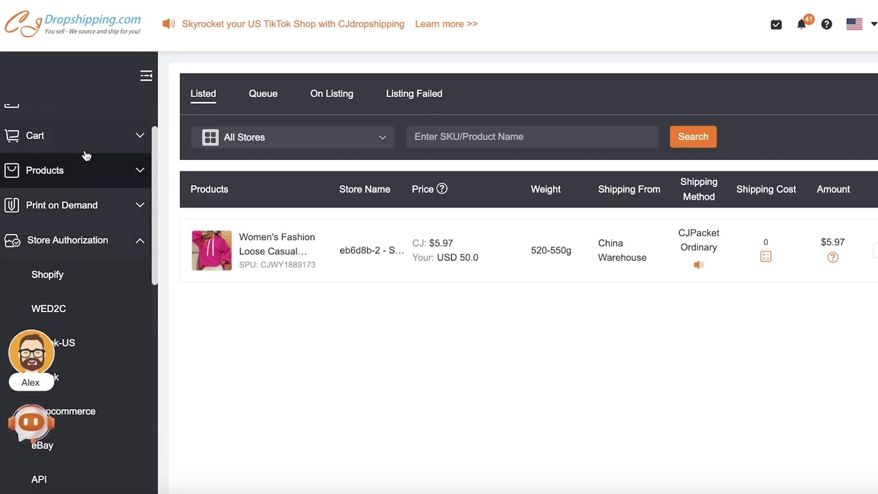
click(87, 169)
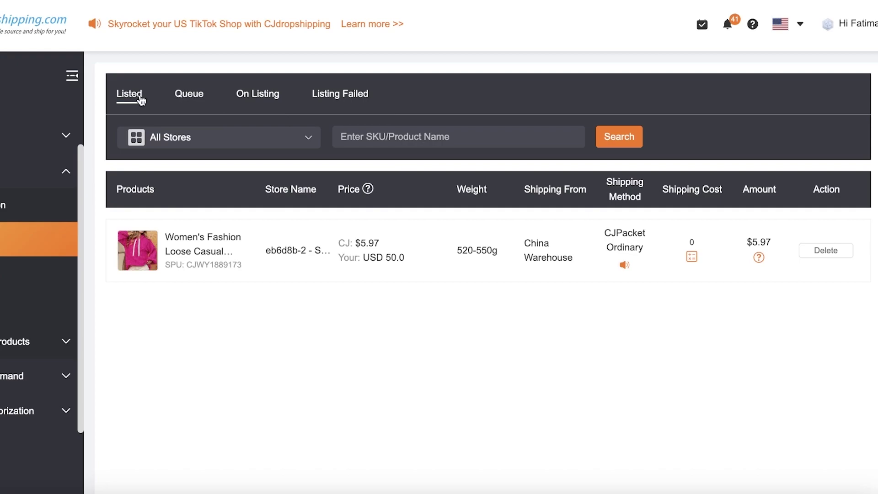
Switch to the Queue tab and scroll through the waiting products
click(190, 98)
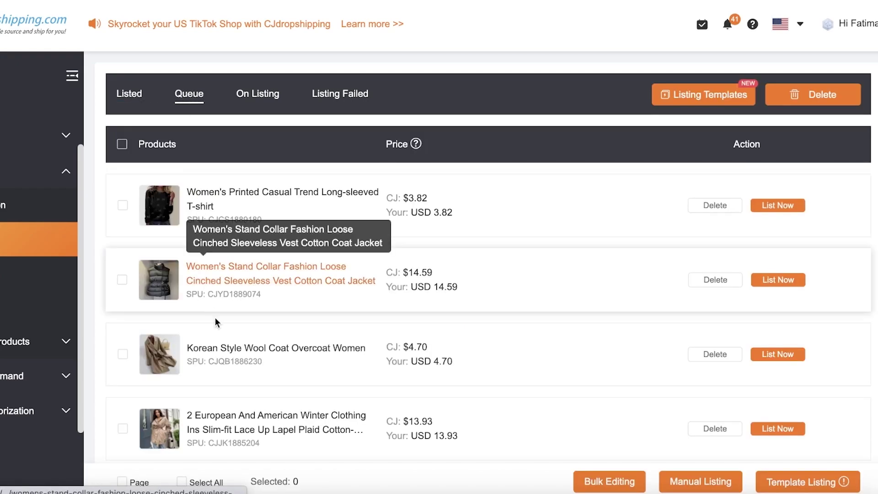
scroll(206, 297, down, 7)
scroll(187, 274, down, 4)
mouse_move(177, 237)
scroll(177, 237, up, 10)
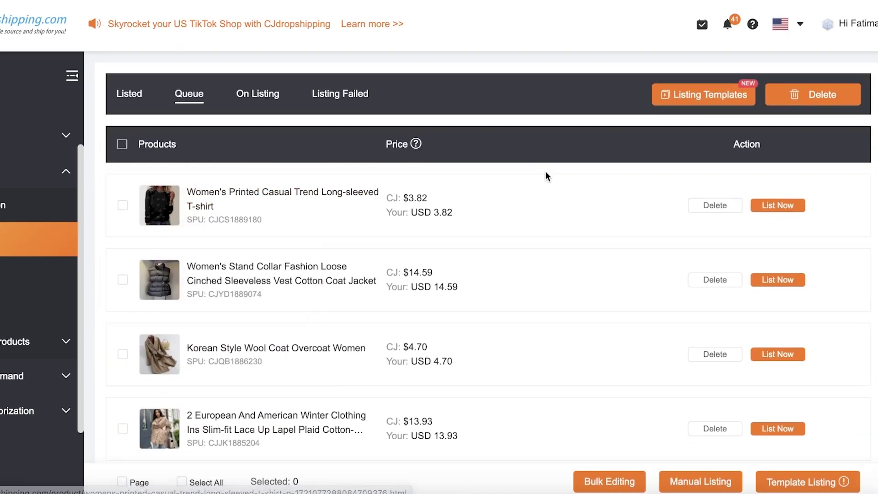
Try Bulk Editing, selecting then deselecting the long-sleeved T-shirt and stand-collar vest
click(628, 486)
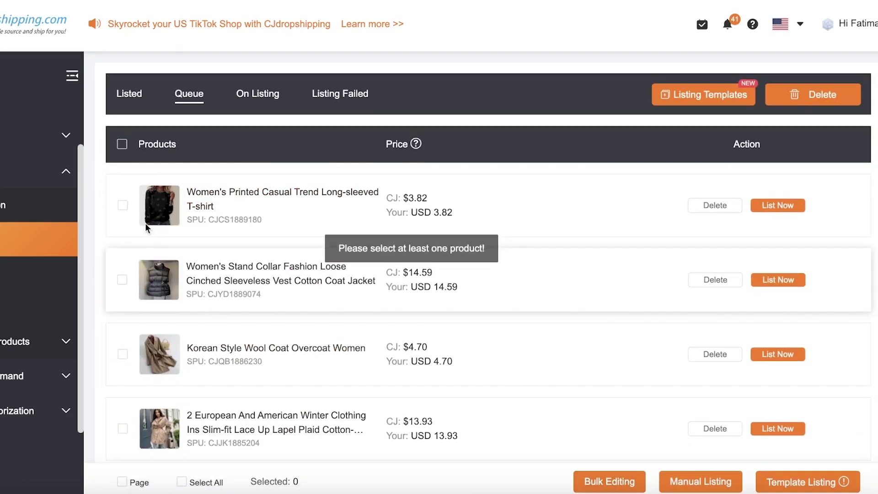
click(122, 205)
click(122, 279)
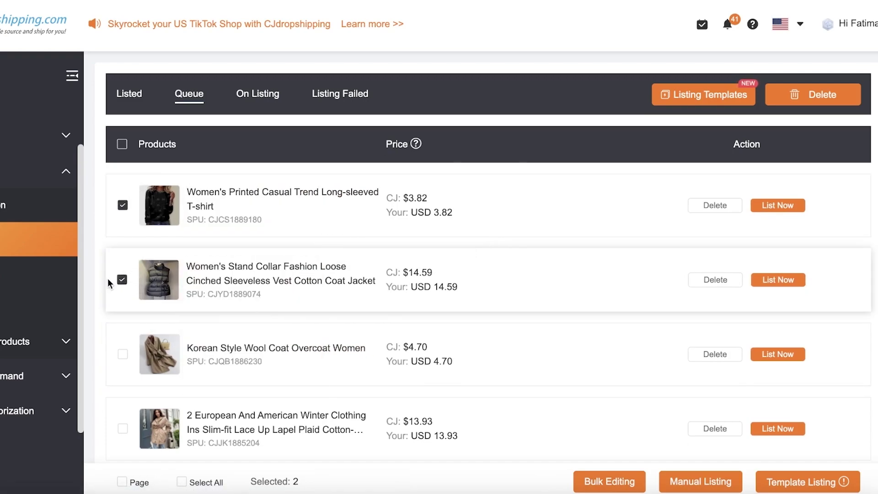
click(122, 280)
click(122, 206)
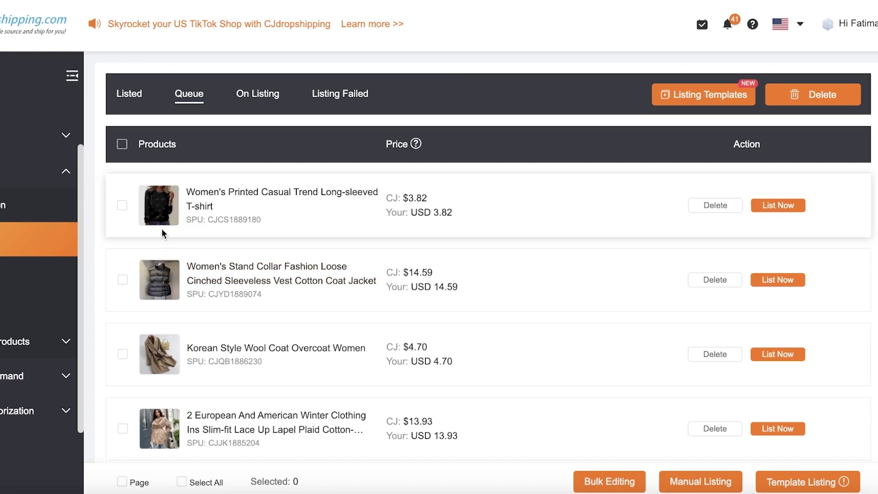
Select the long-sleeved T-shirt and preview the Manual and Template Listing windows without listing
click(679, 487)
click(123, 205)
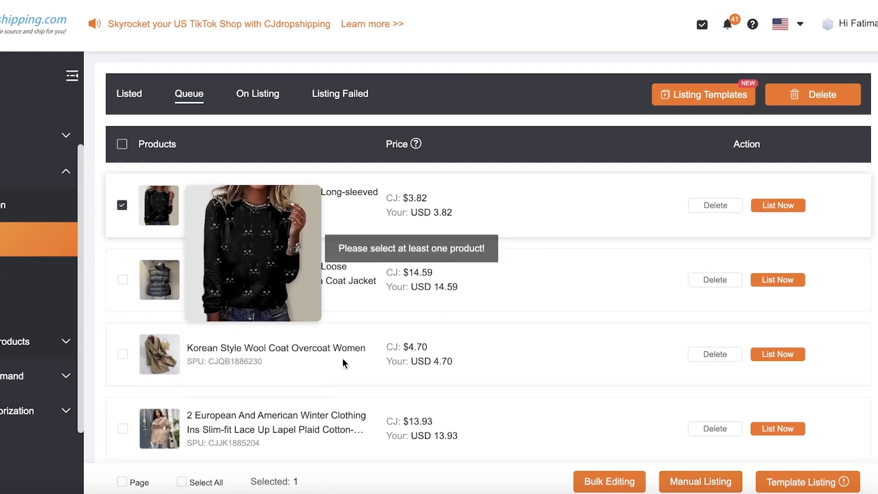
click(668, 482)
scroll(607, 216, down, 1)
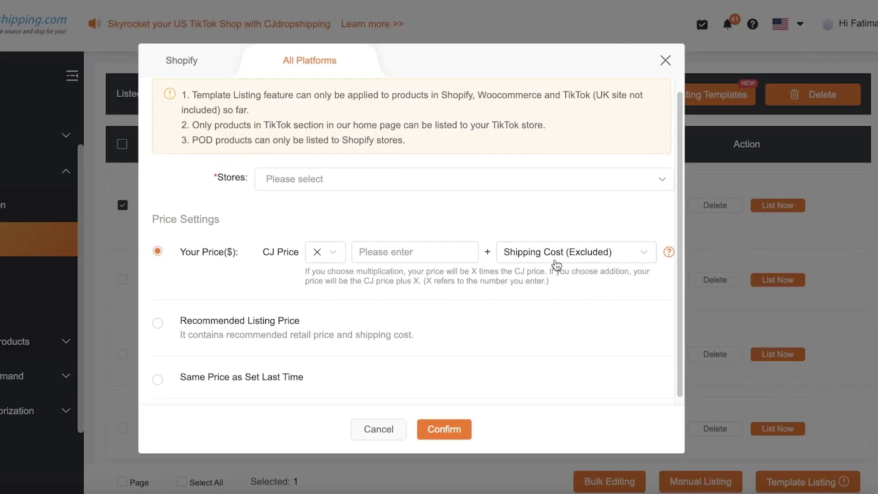
click(665, 66)
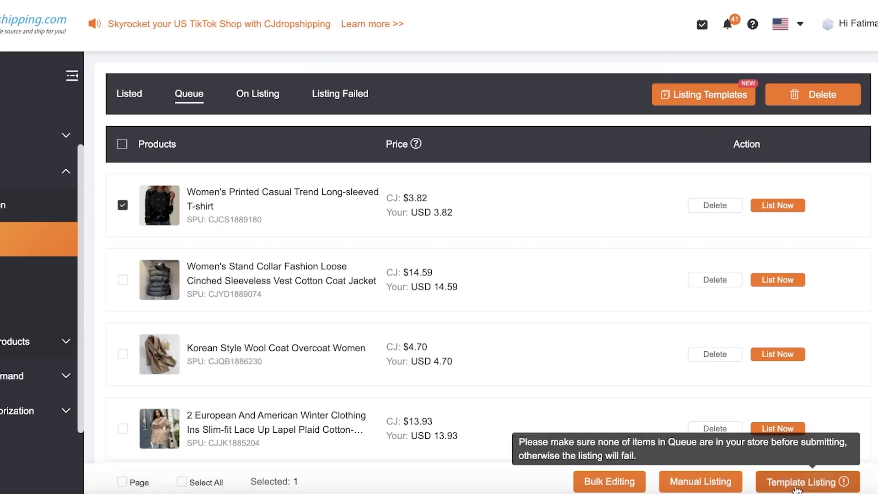
click(808, 482)
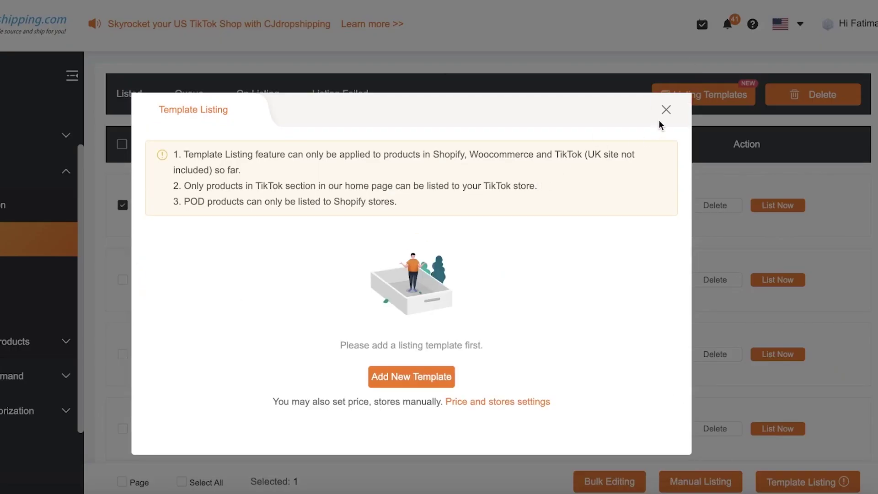
click(667, 110)
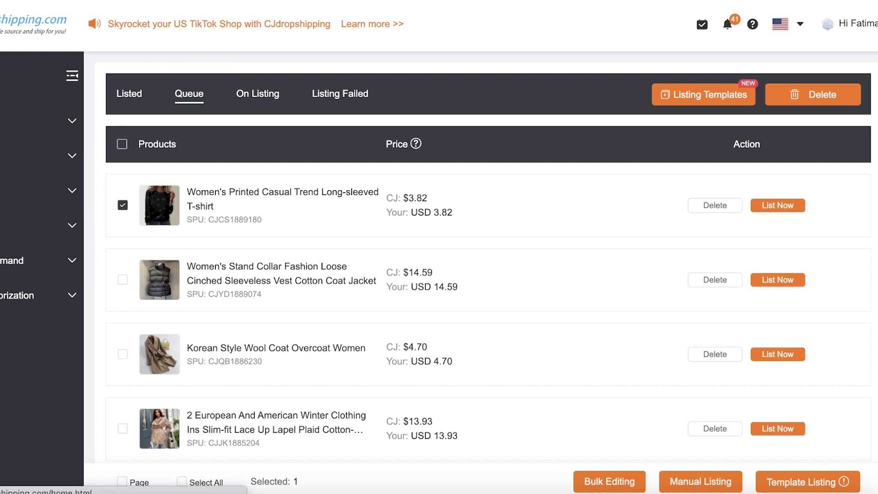
Return to the CJdropshipping home page with the Christmas 2023 countdown banner
click(18, 23)
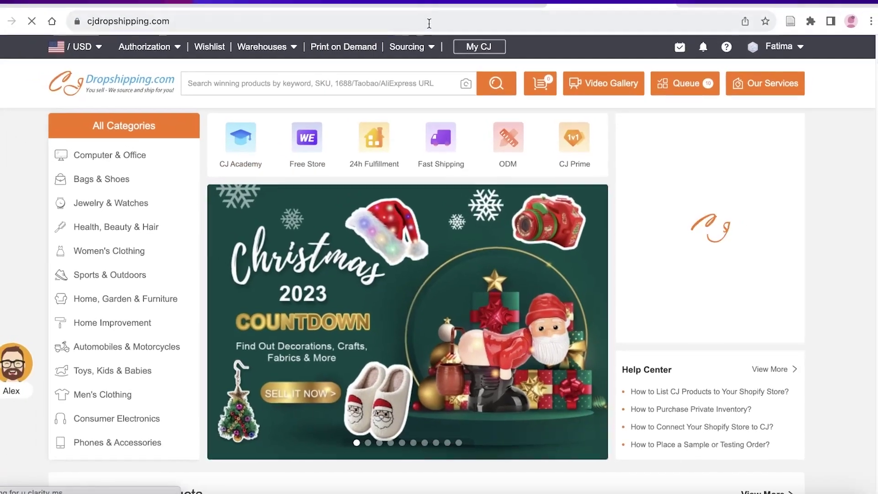